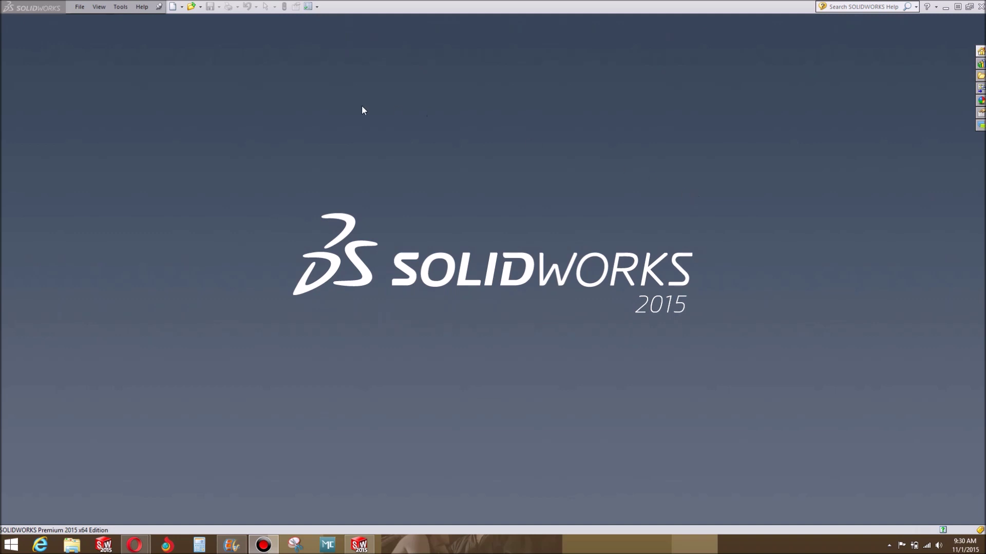
Step: Create a new part document
left_click(181, 7)
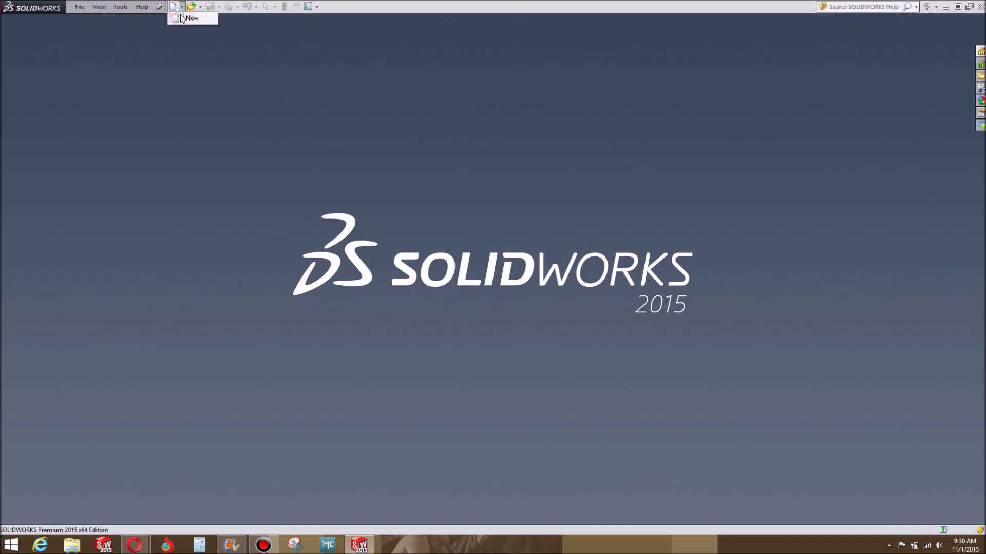
left_click(191, 17)
left_click(605, 221)
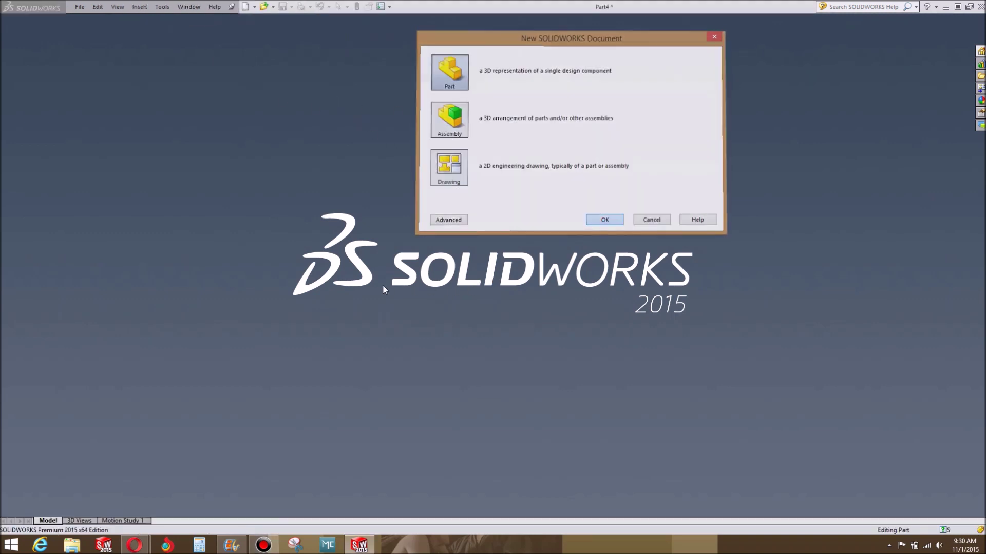
Step: Sketch a circle of about 2.03 in radius centred on the origin on the Top Plane
left_click(46, 57)
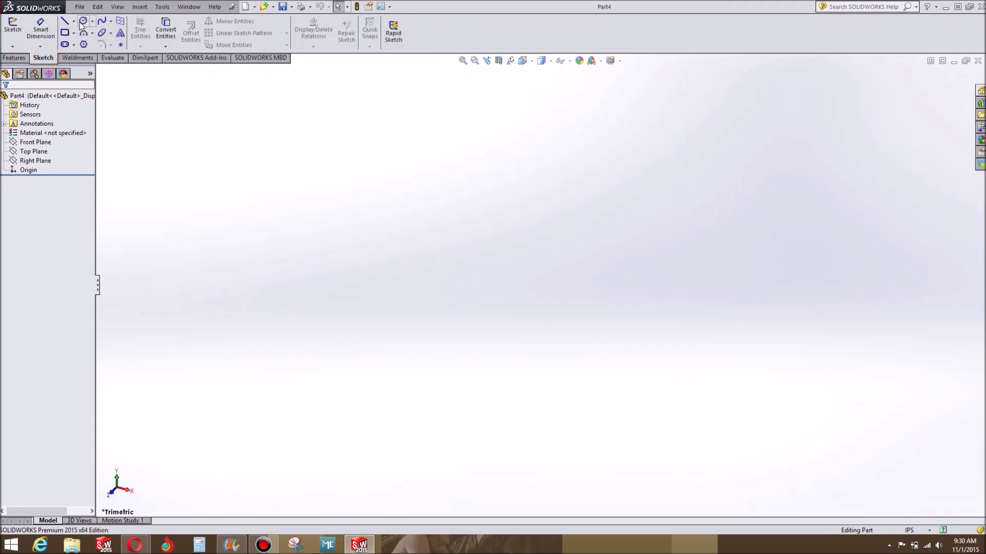
left_click(12, 26)
left_click(397, 275)
key("c")
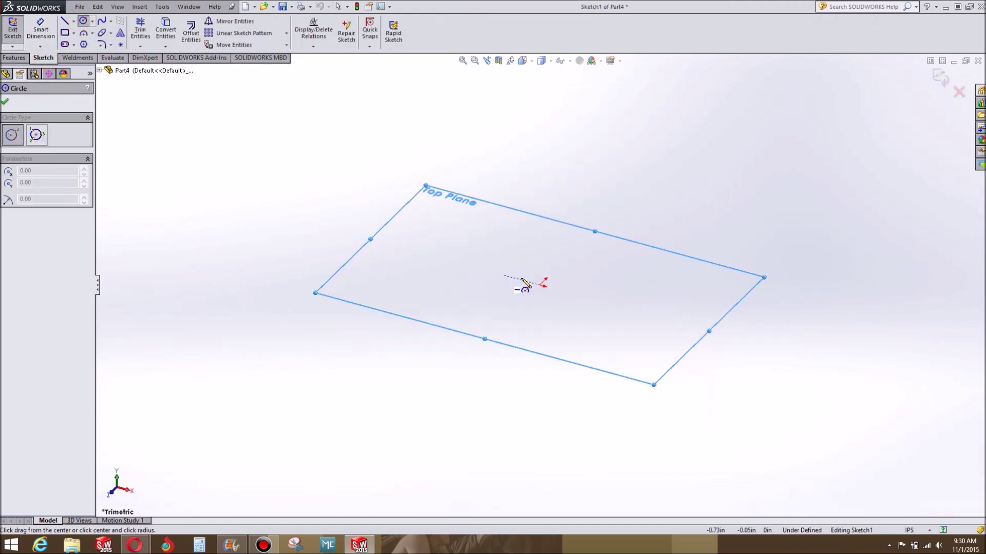
left_click(540, 285)
left_click(649, 296)
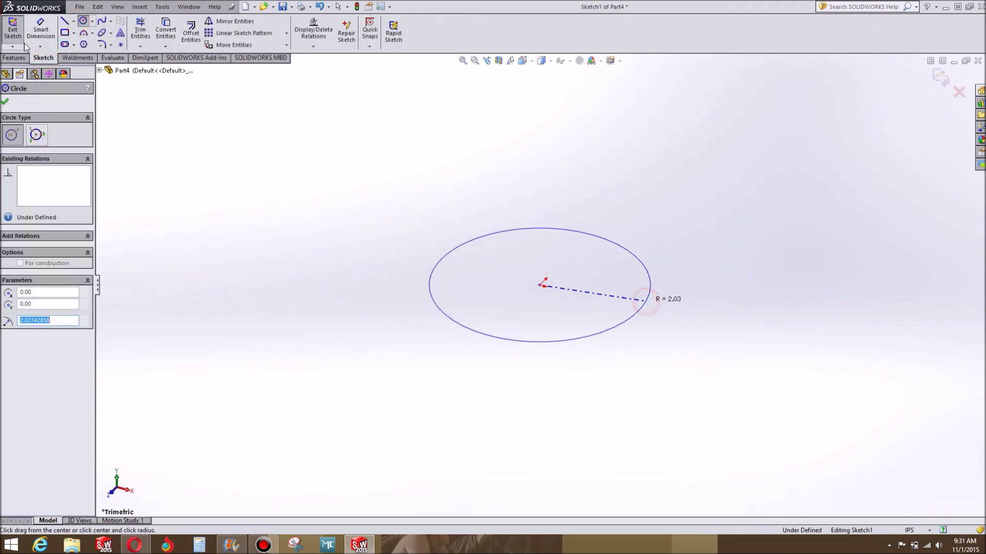
Step: Dimension the circle's diameter as 6 in
key("d")
left_click(651, 284)
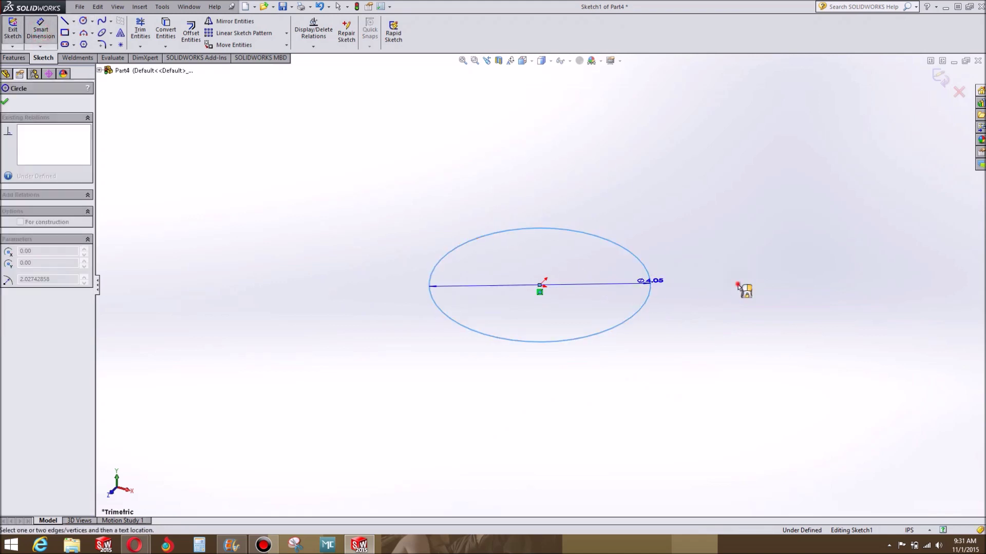
left_click(744, 288)
key("Return")
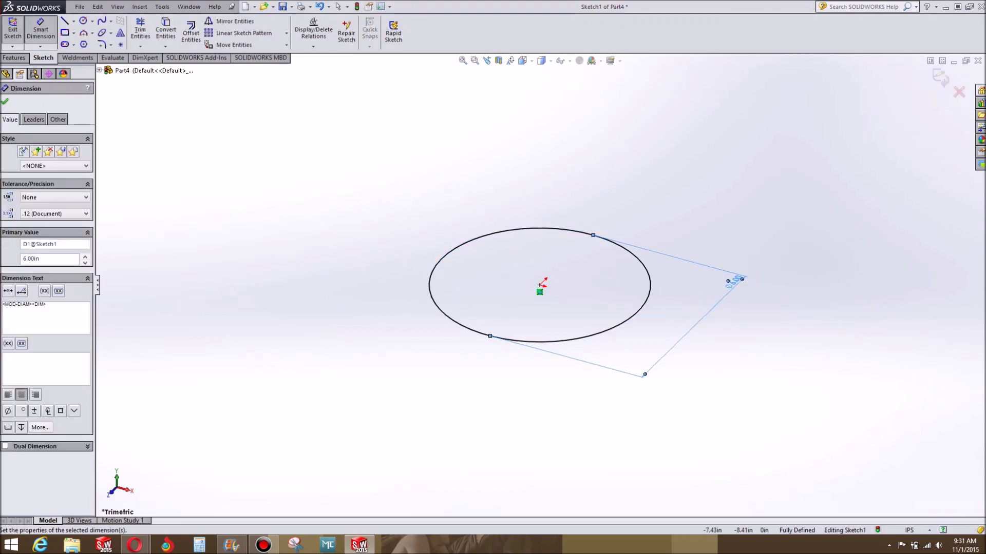
Step: Extrude the circle upward as a solid boss with a blind depth of 3 in
left_click(20, 60)
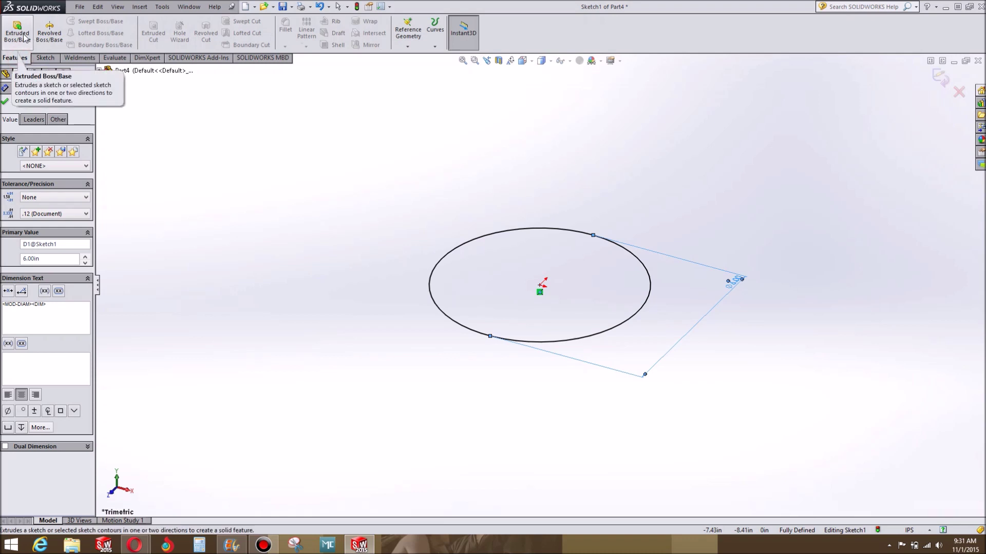
left_click(23, 37)
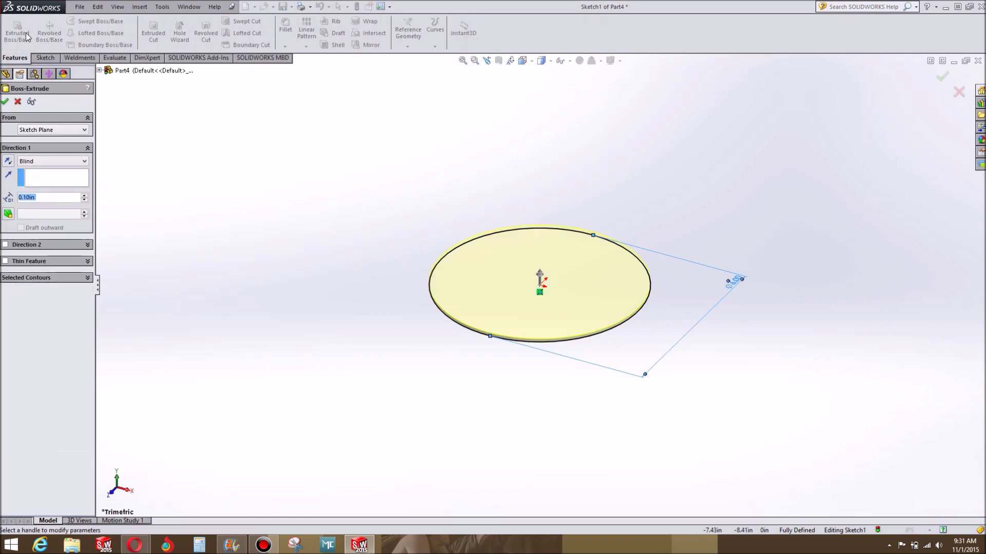
type("3")
key("Return")
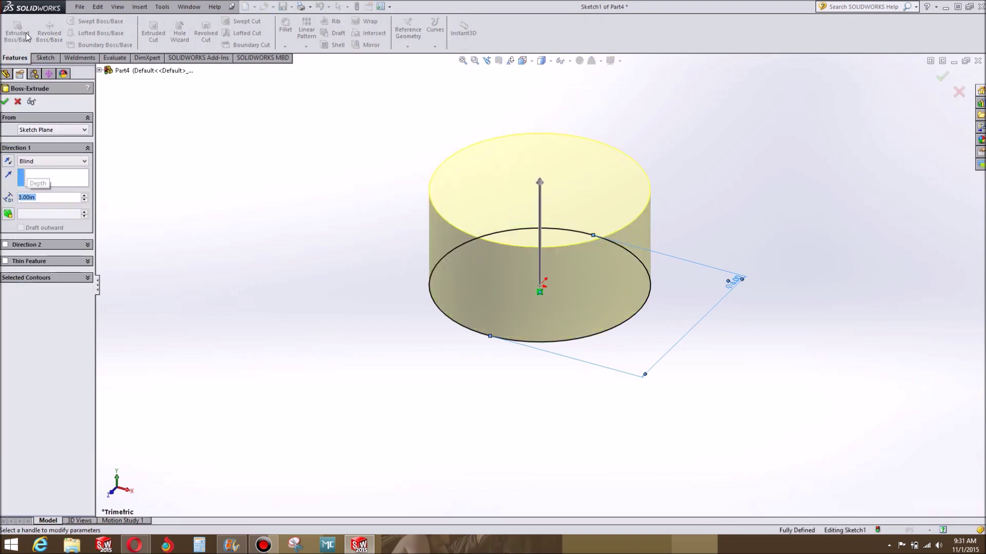
left_click(8, 102)
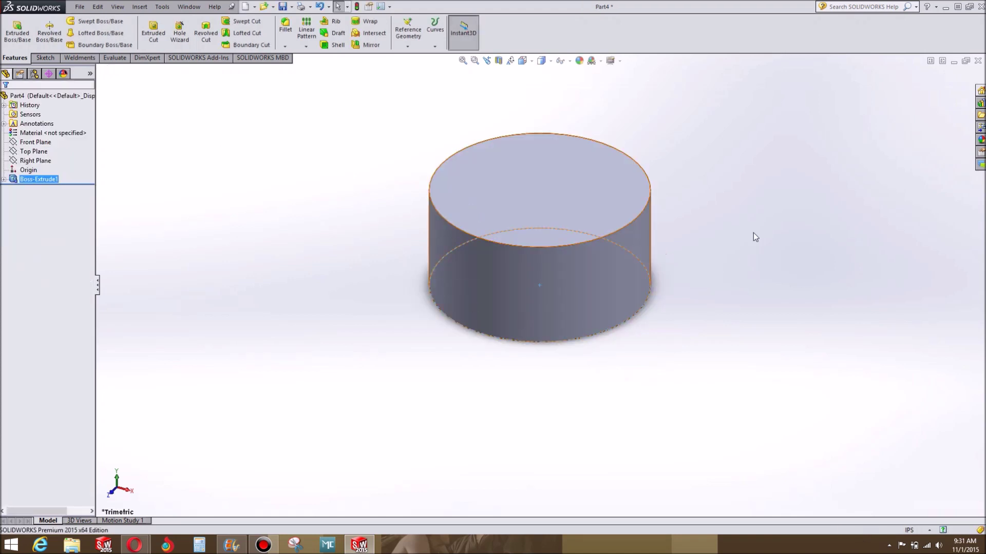
left_click(753, 268)
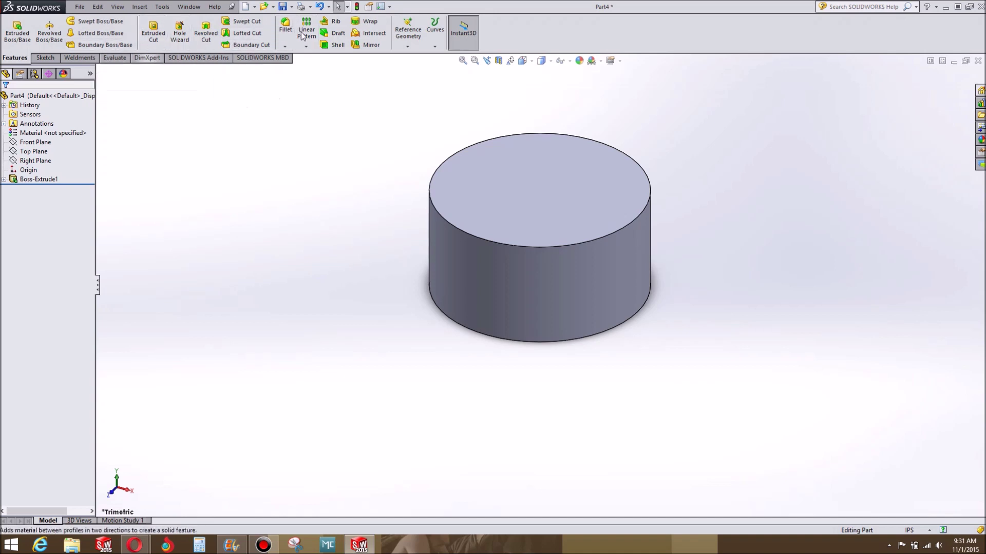
Step: Create a reference plane offset from the Front Plane, lying in front of the cylinder's side
left_click(409, 33)
left_click(418, 56)
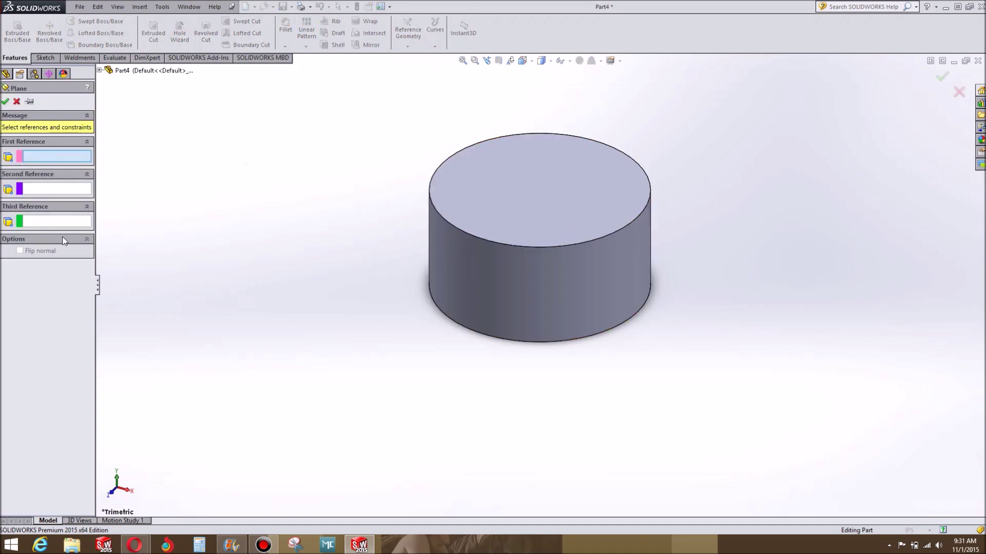
left_click(99, 71)
left_click(140, 116)
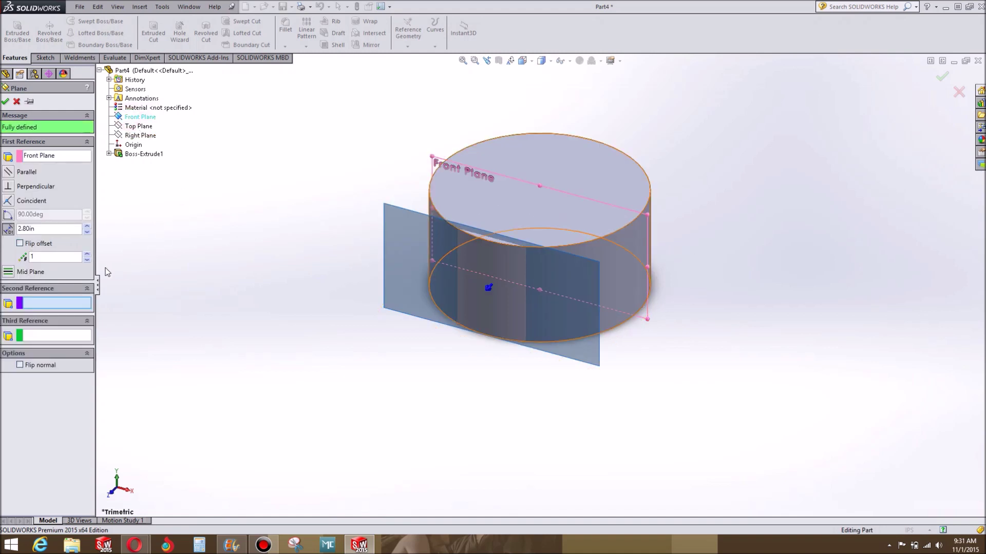
left_click(88, 226)
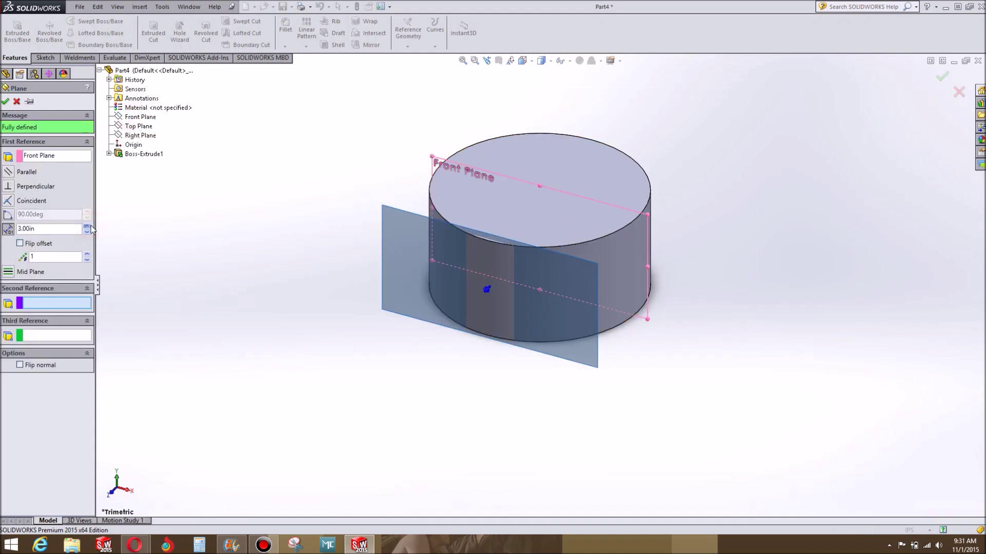
left_click(5, 103)
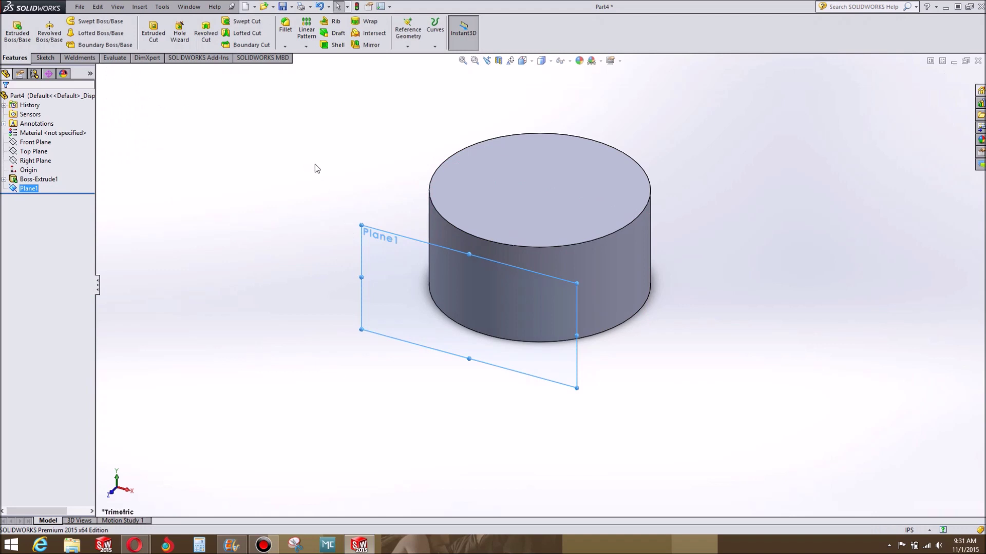
Step: Face the new offset plane, start a sketch on it and draw the line outline of a K with an arrow-tipped upper arm
key("ctrl+8")
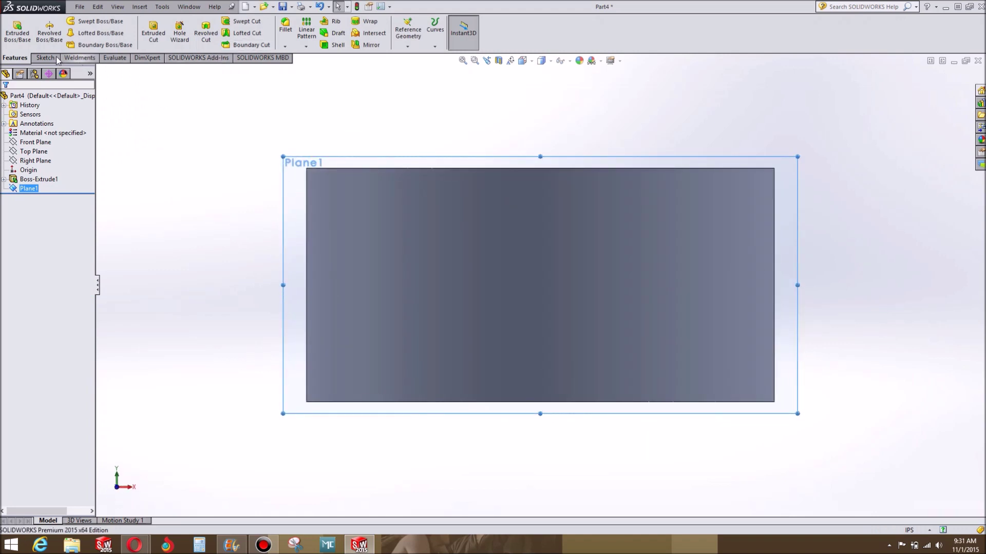
left_click(45, 57)
left_click(65, 23)
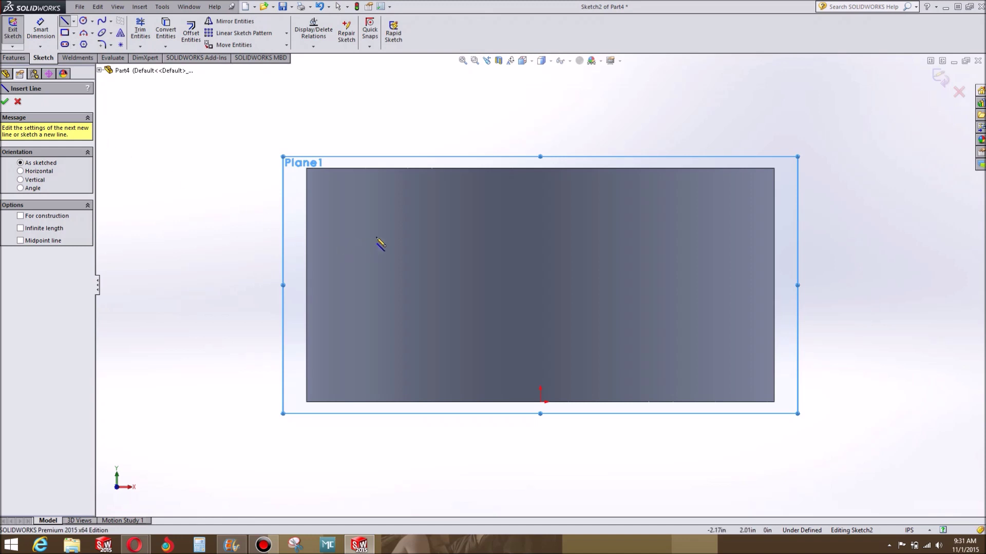
left_click(447, 234)
left_click(473, 234)
left_click(569, 194)
left_click(601, 194)
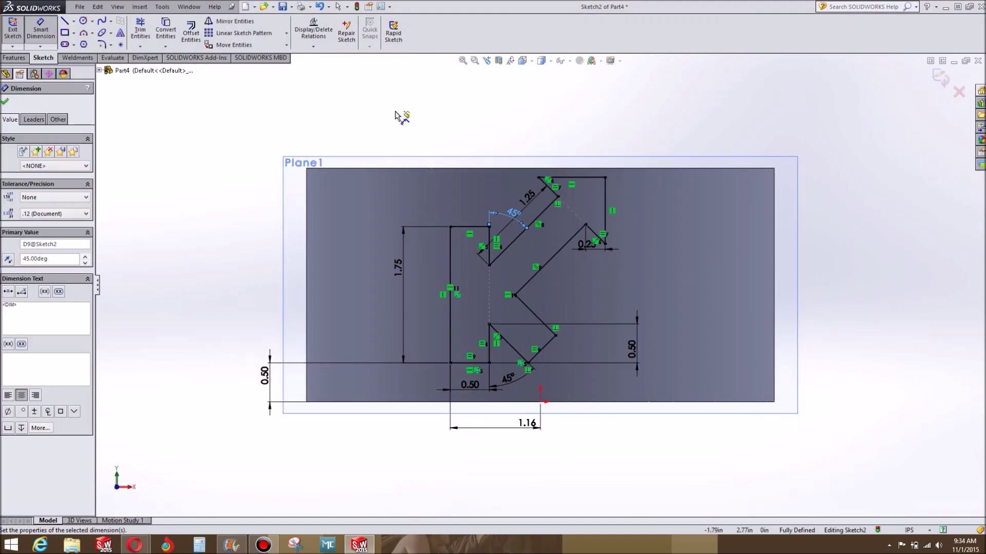
Step: Finish the dimensioned K-shaped sketch and exit it
key("Escape")
mouse_move(431, 110)
middle_mouse_down()
mouse_move(396, 134)
mouse_move(425, 99)
mouse_move(542, 279)
mouse_move(680, 408)
mouse_move(636, 376)
mouse_move(565, 204)
mouse_move(579, 282)
middle_mouse_up()
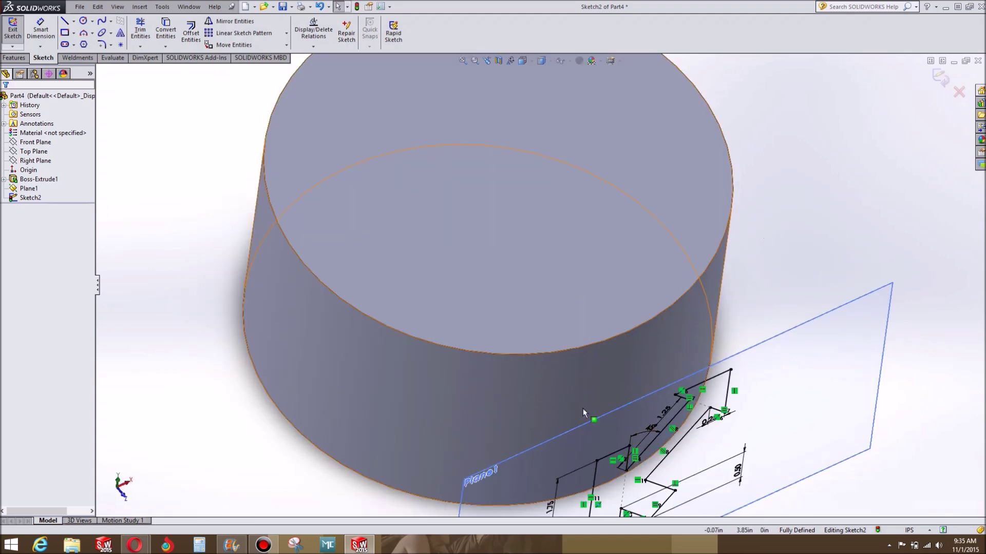
scroll(583, 408, "up", 5)
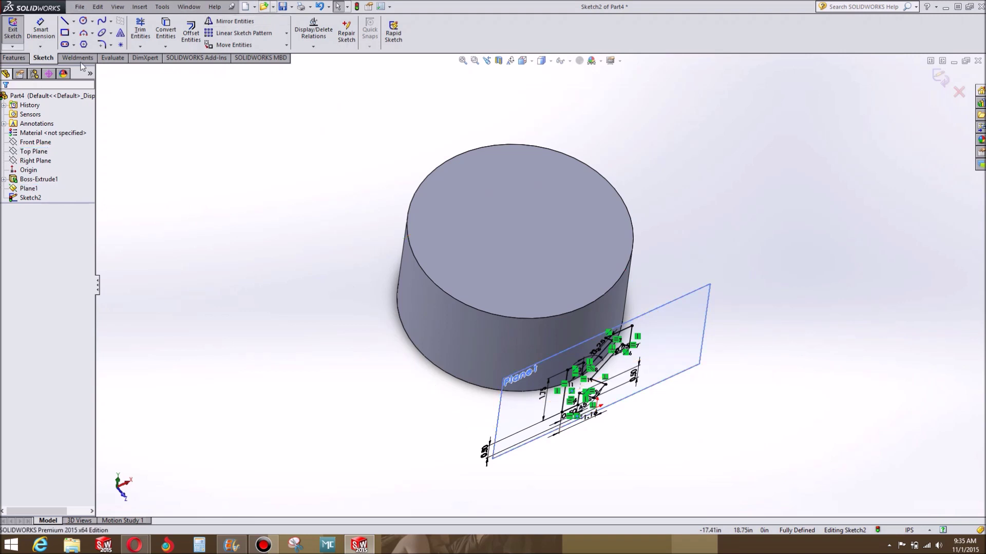
left_click(15, 60)
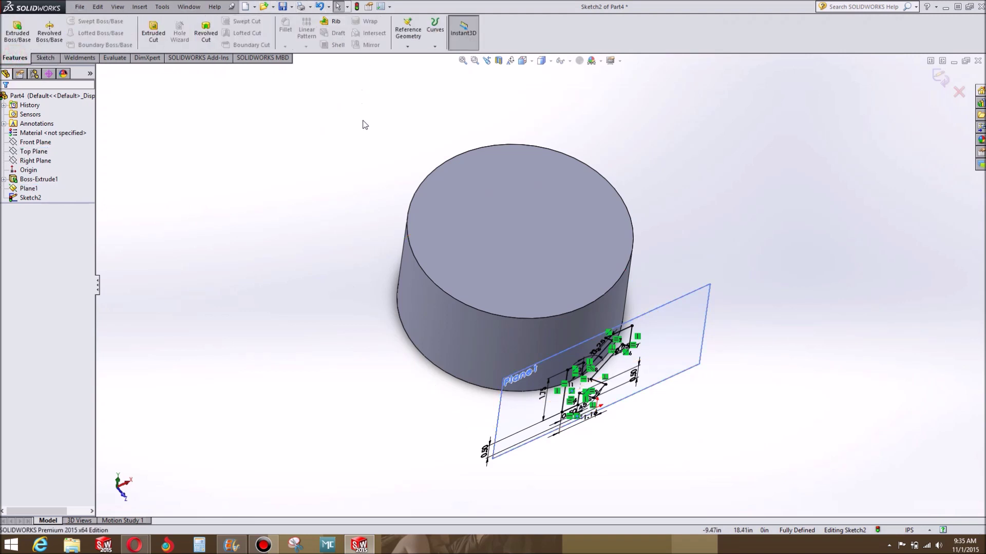
left_click(45, 58)
left_click(13, 26)
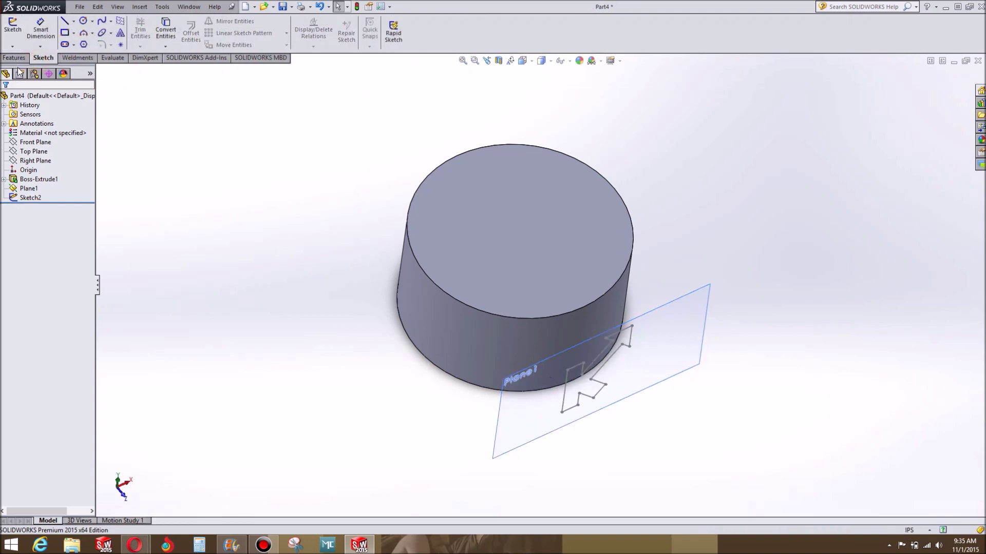
mouse_move(360, 217)
middle_mouse_down()
mouse_move(297, 279)
mouse_move(311, 267)
middle_mouse_up()
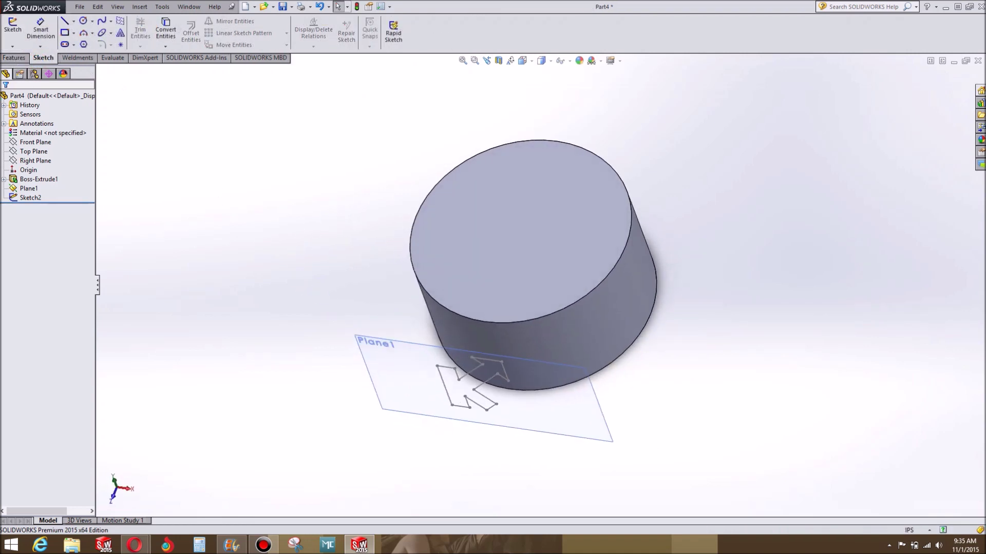
left_click(17, 60)
left_click(363, 23)
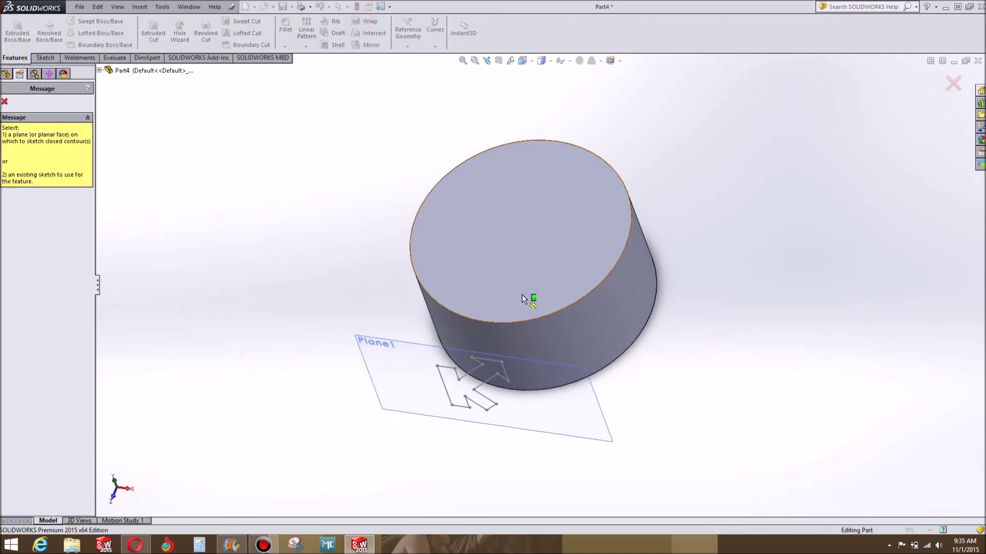
left_click(608, 320)
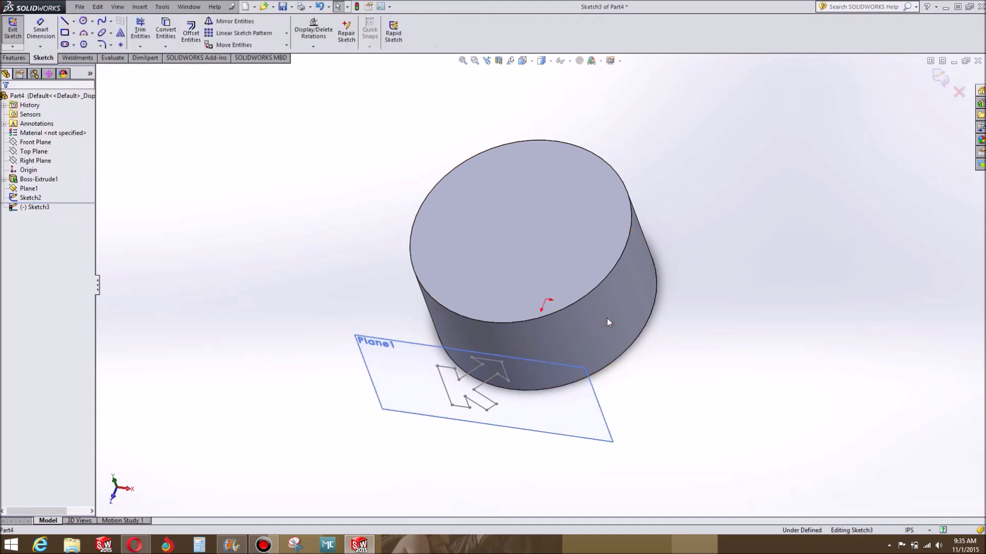
left_click(13, 28)
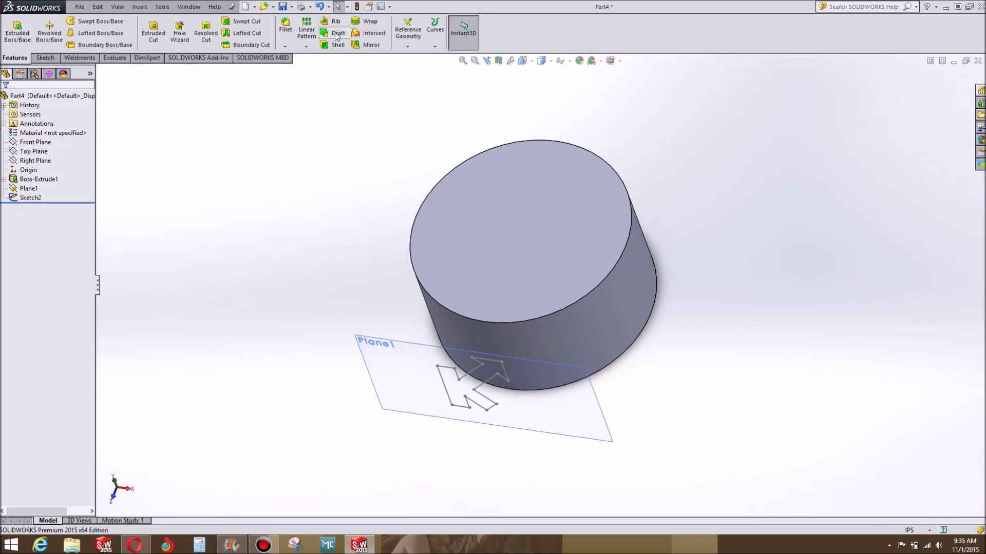
Step: Wrap the K sketch onto the cylinder's side face as a deboss with a thickness of 0.10 in
left_click(368, 23)
middle_click_drag(367, 207, 374, 135)
left_click(100, 70)
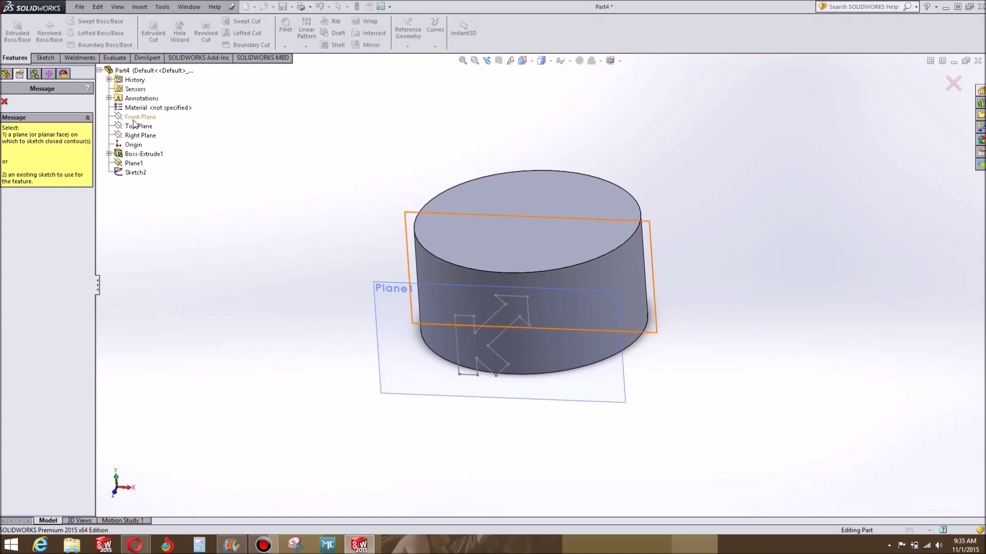
left_click(136, 172)
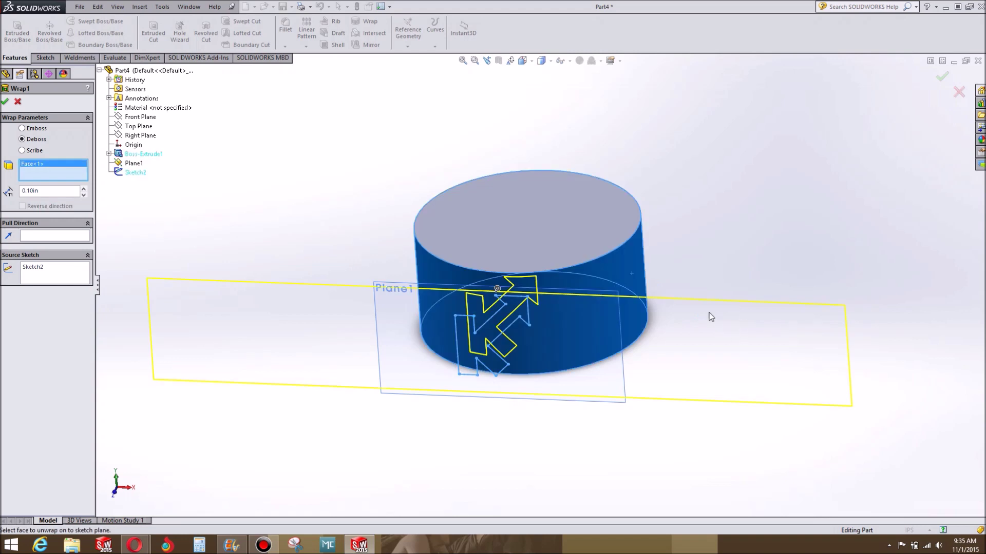
middle_click_drag(708, 314, 637, 297)
scroll(637, 296, "down", 5)
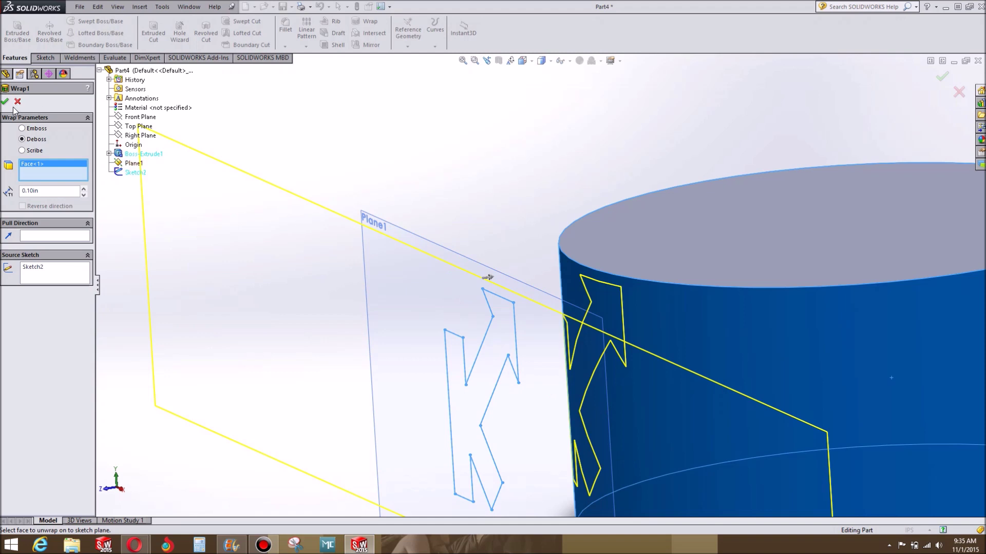
left_click(5, 101)
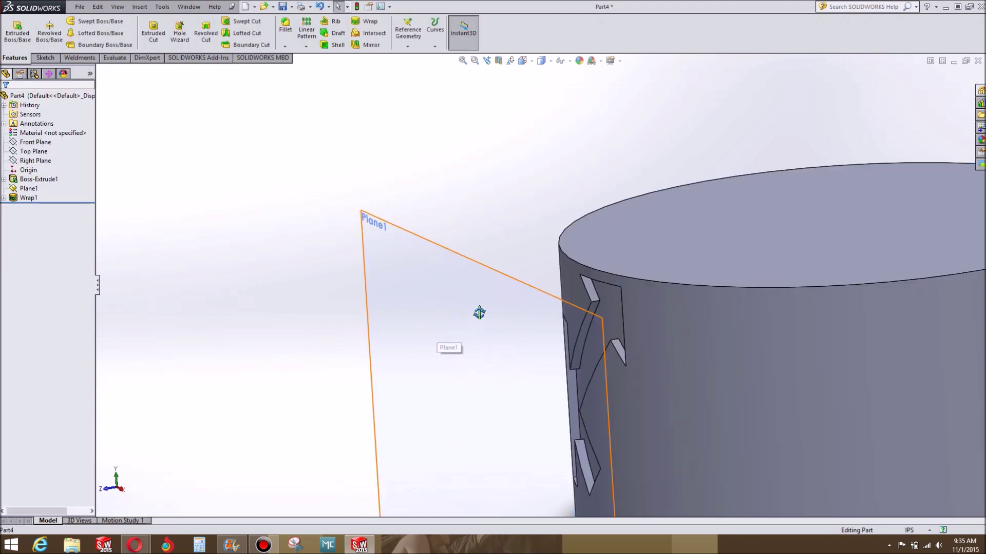
Step: Edit the K wrap feature to an emboss with a thickness of 0.50 in
middle_click_drag(479, 315, 513, 345)
scroll(557, 341, "down", 3)
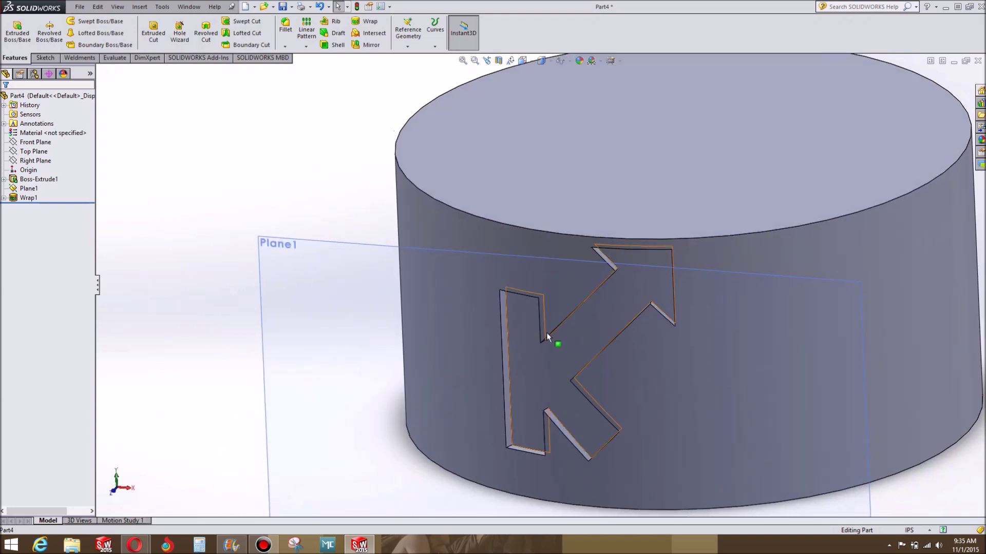
right_click(27, 198)
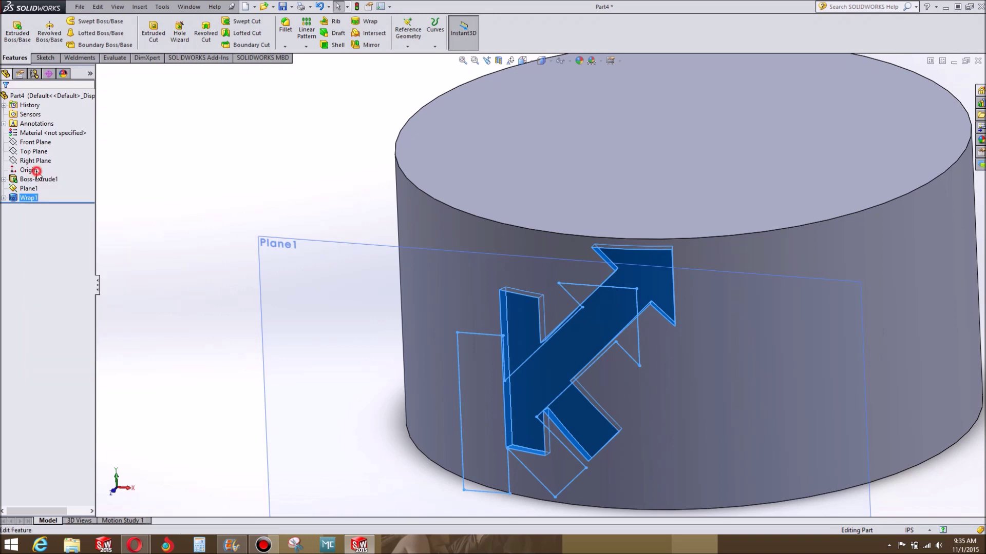
left_click(33, 170)
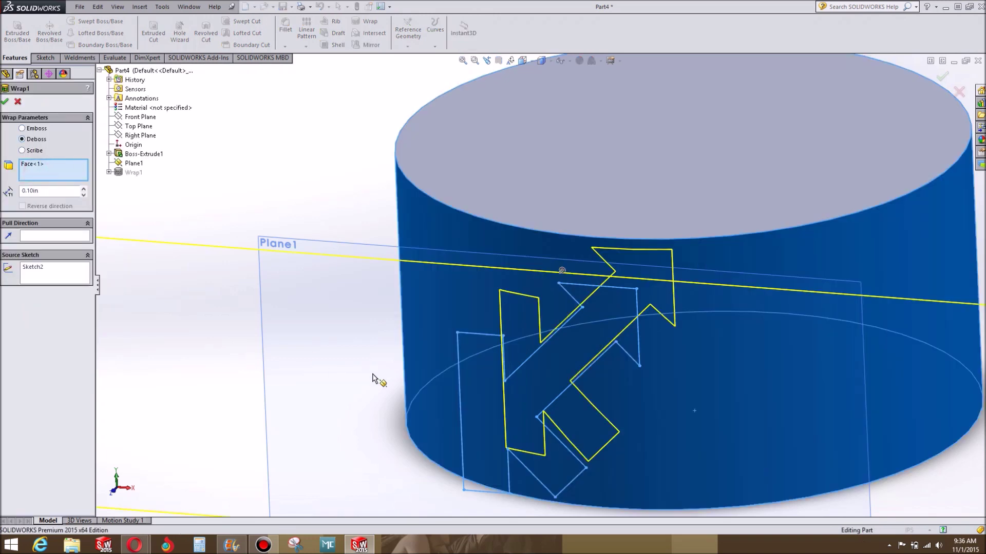
double_click(54, 195)
left_click(22, 128)
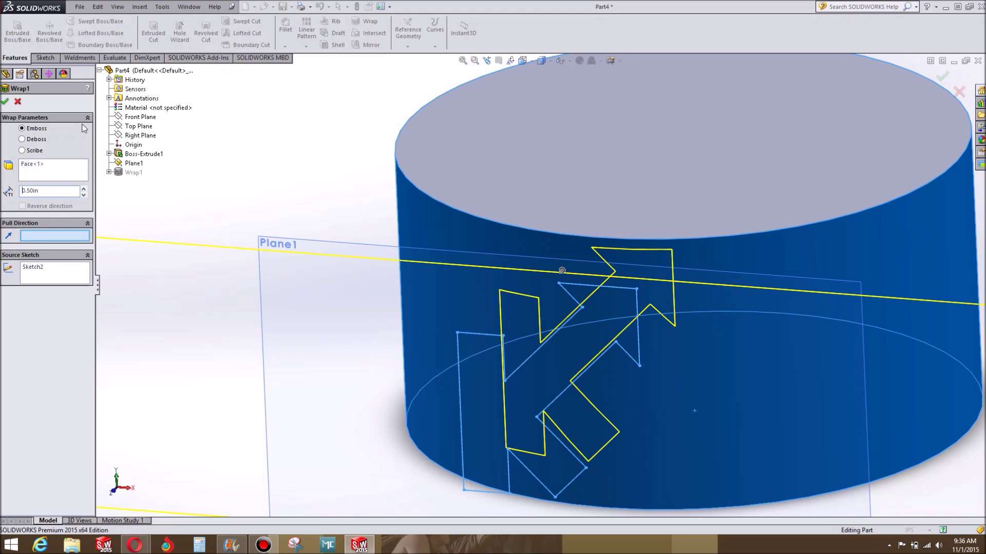
left_click(6, 102)
Step: Change the K wrap feature's type from emboss to scribe
mouse_move(395, 345)
middle_mouse_down()
mouse_move(375, 402)
mouse_move(398, 330)
mouse_move(385, 335)
middle_mouse_up()
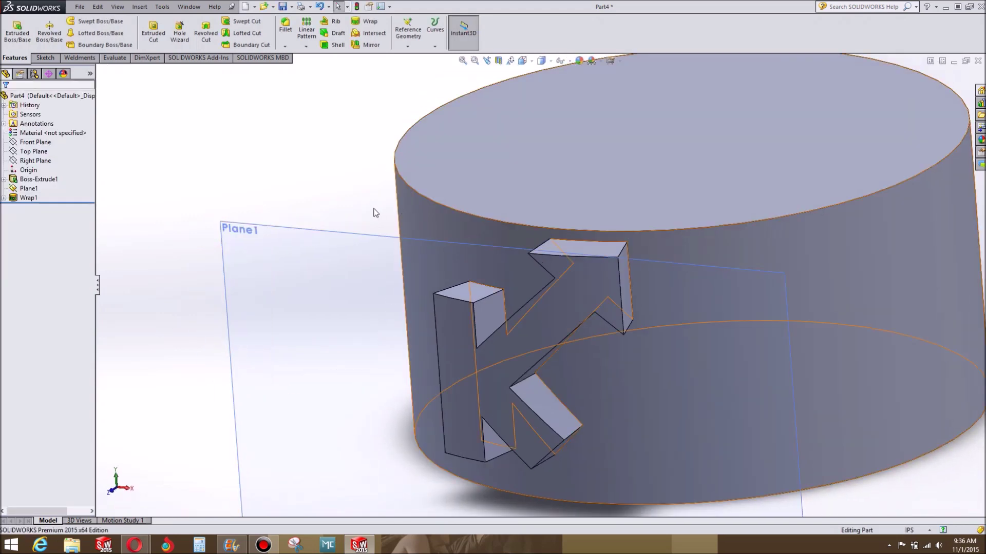
right_click(27, 204)
right_click(26, 198)
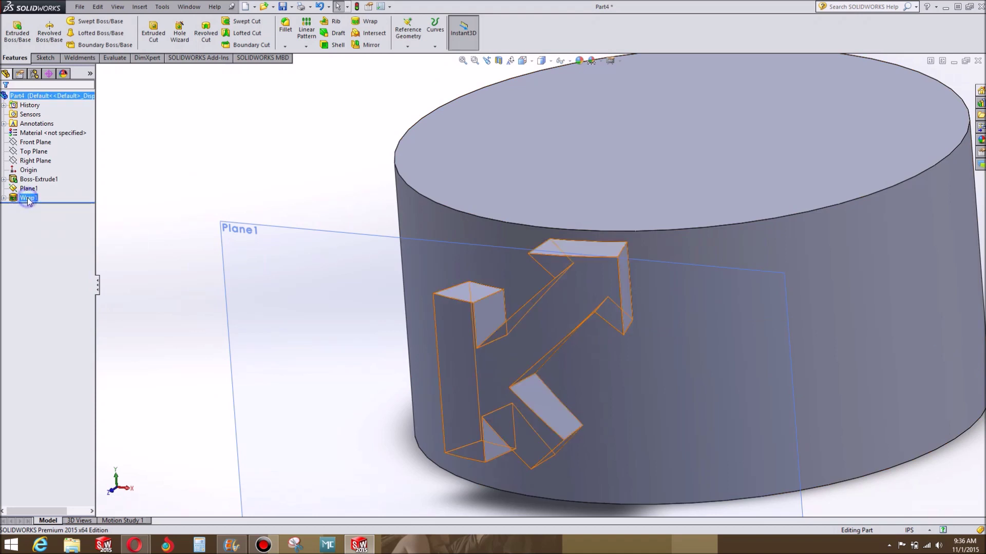
right_click(26, 198)
left_click(35, 170)
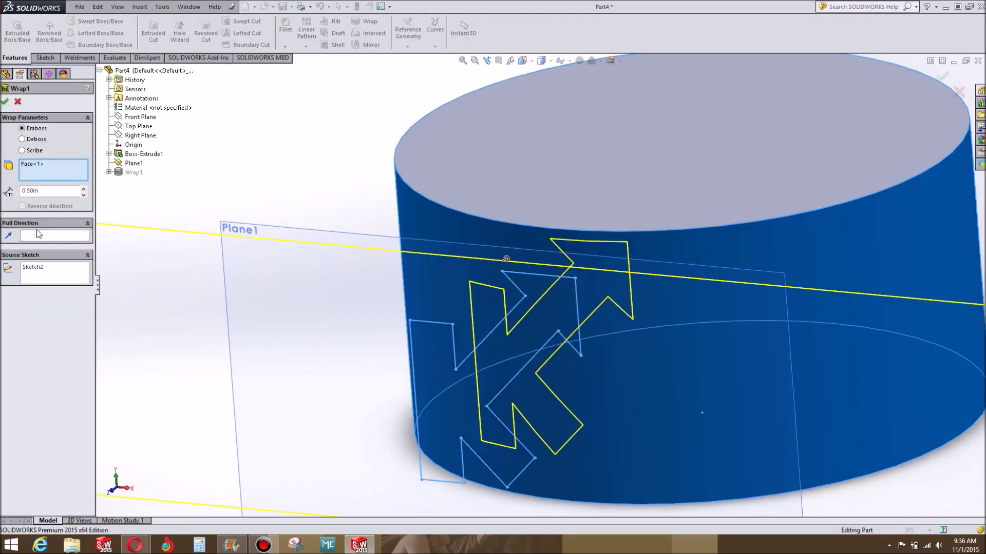
left_click(31, 151)
left_click(5, 101)
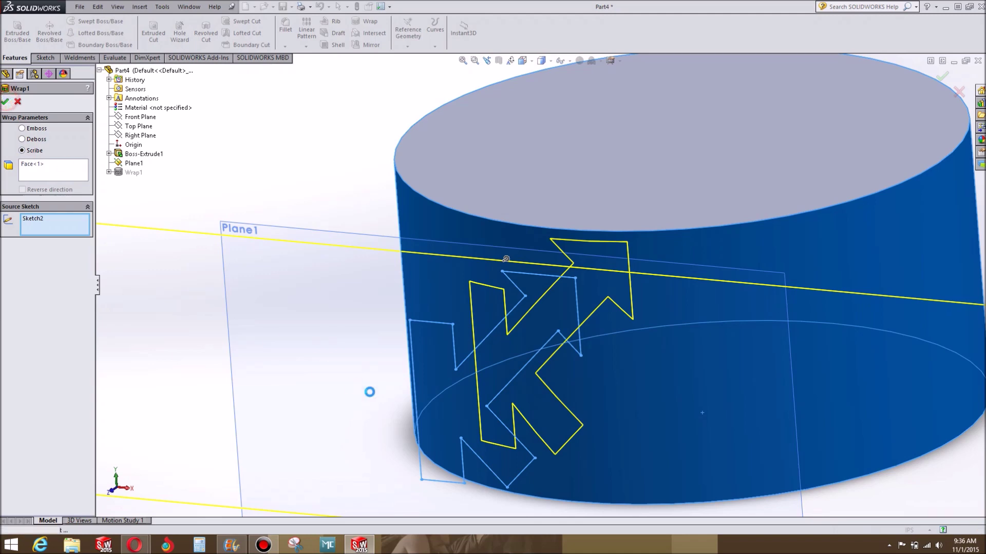
Step: Delete the scribed wrap feature from the cylinder's side, keeping the K sketch
middle_click_drag(504, 380, 488, 405)
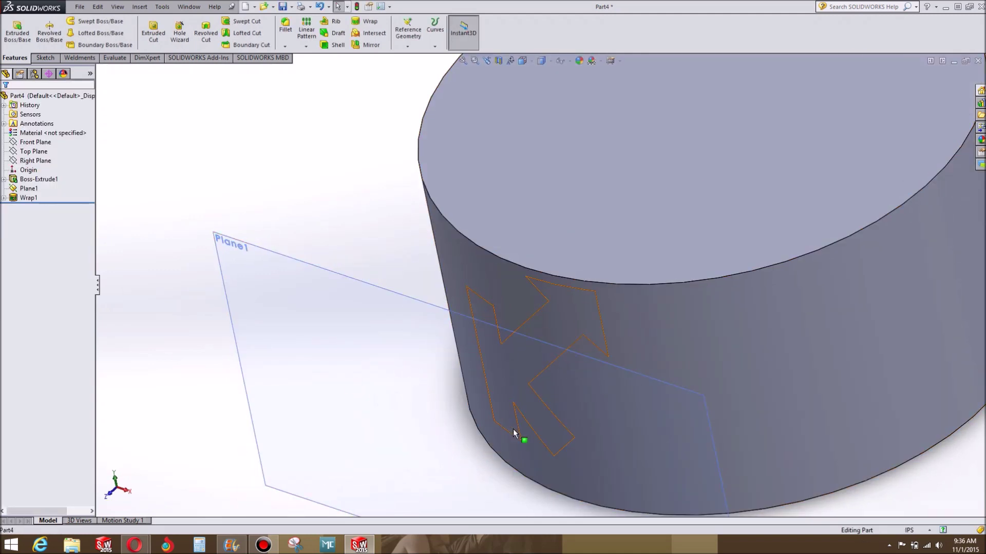
scroll(597, 331, "up", 5)
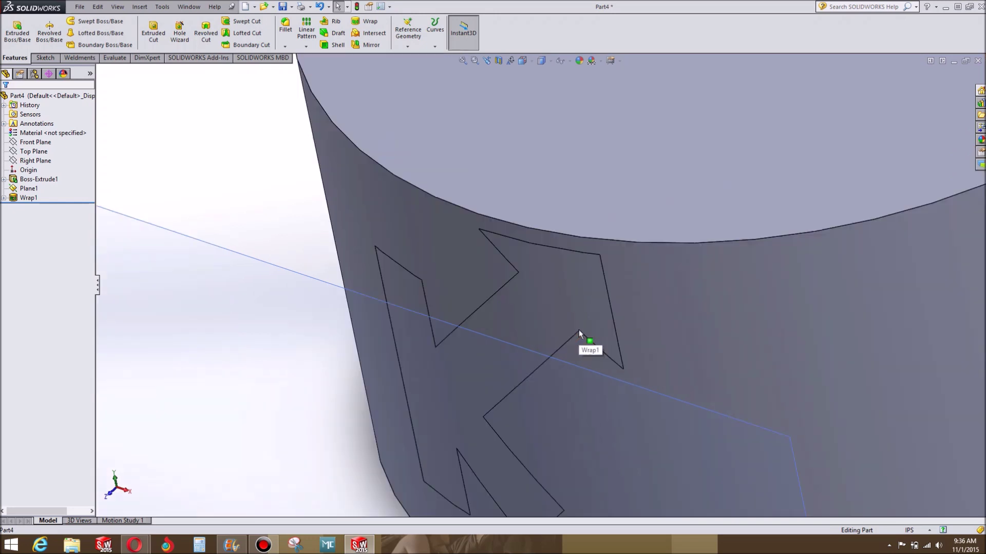
middle_click_drag(583, 334, 464, 319)
scroll(460, 417, "down", 5)
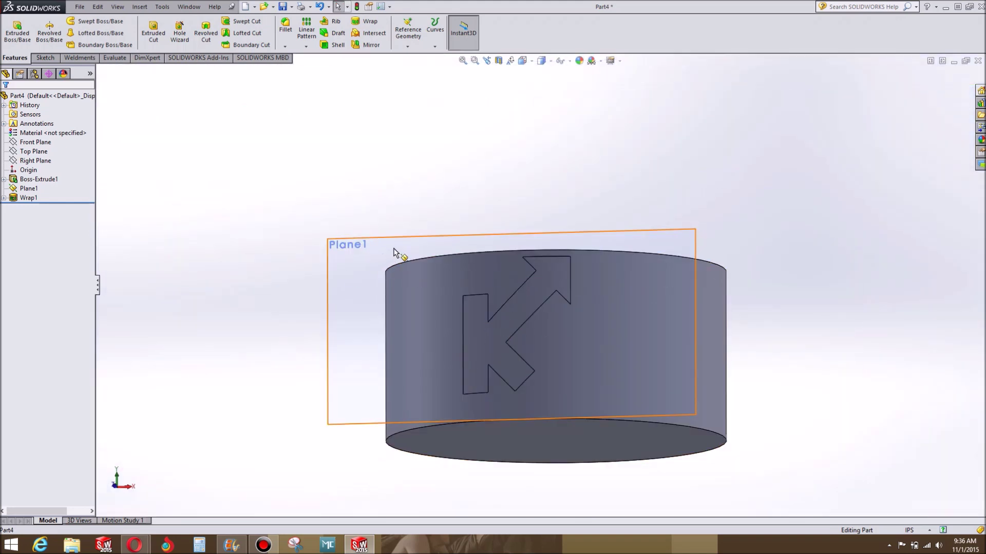
left_click(40, 142)
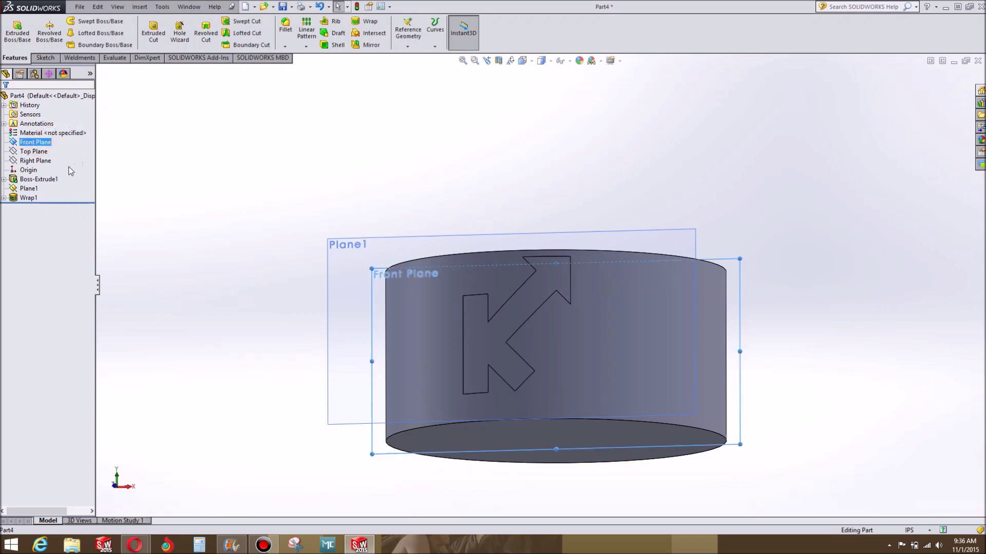
right_click(28, 197)
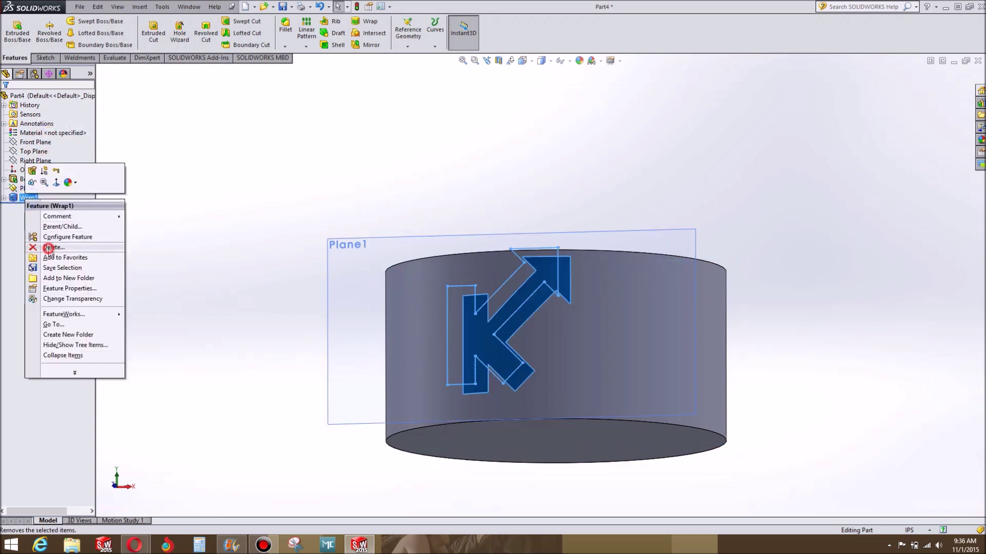
left_click(49, 247)
left_click(550, 224)
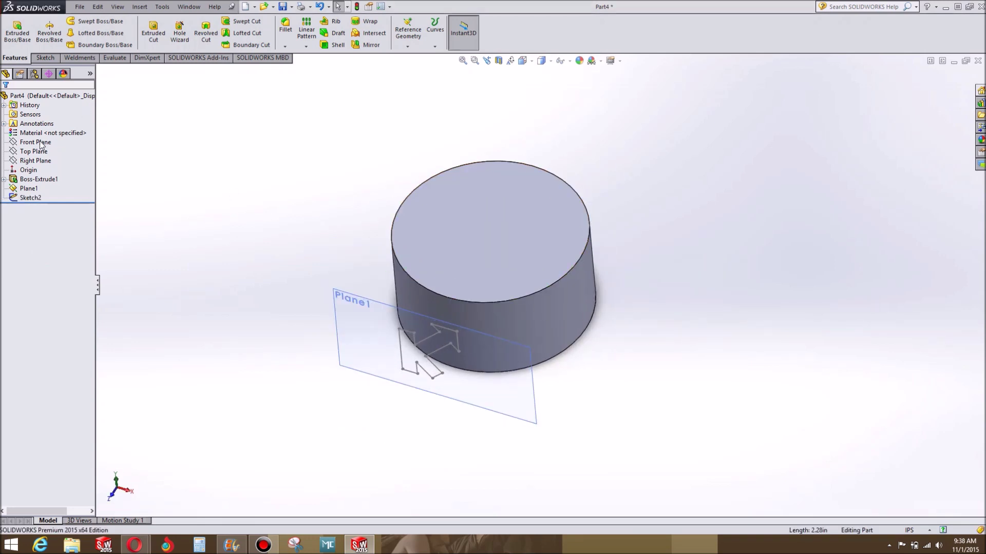
Step: Start a sketch on the Top Plane and draw a slanted centerline beside the cylinder as a direction reference
left_click(40, 162)
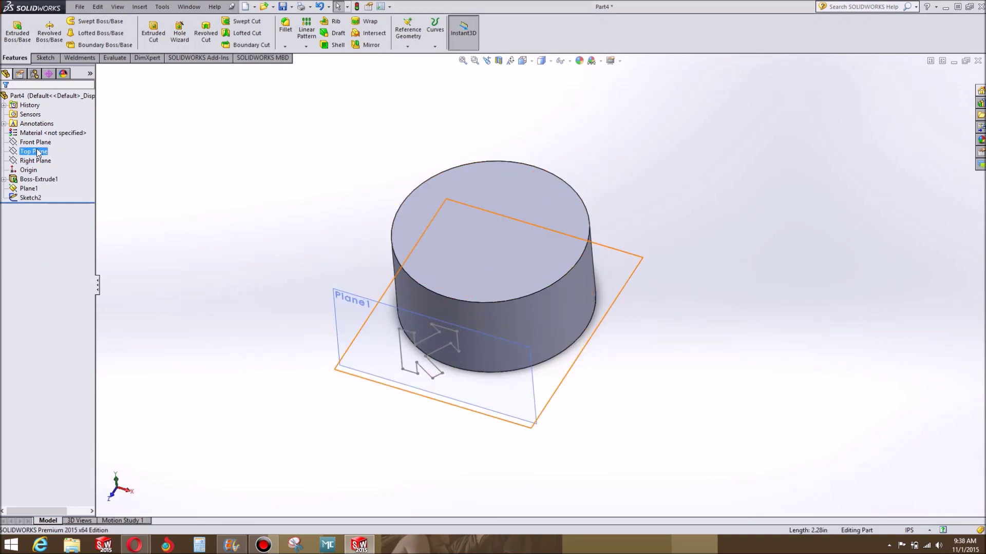
left_click(34, 151)
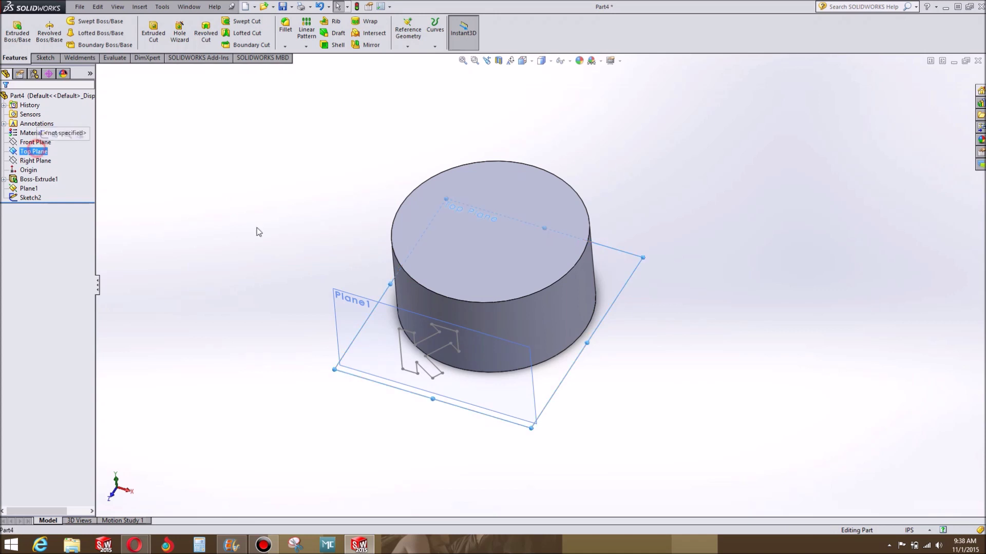
left_click(46, 57)
left_click(74, 21)
left_click(78, 44)
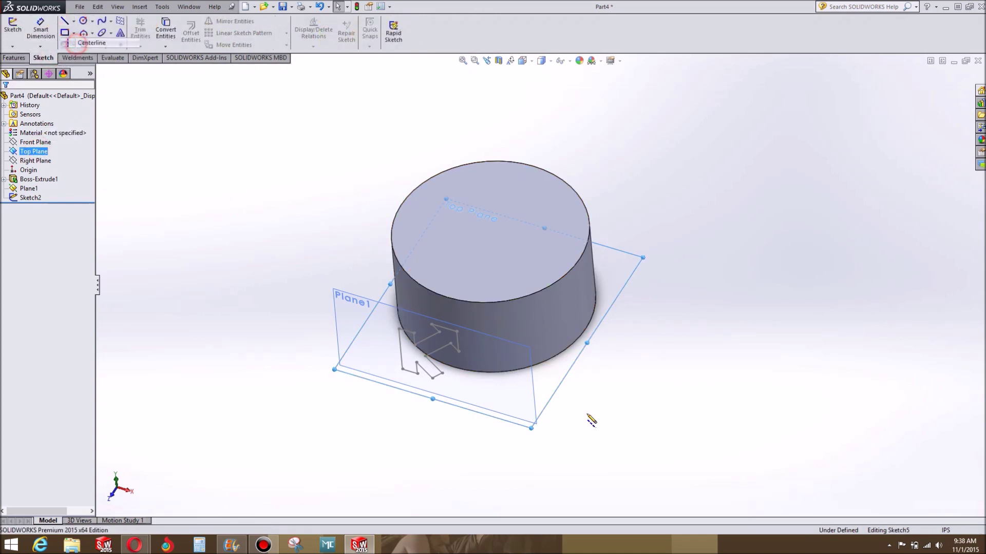
left_click_drag(663, 327, 680, 444)
key("Escape")
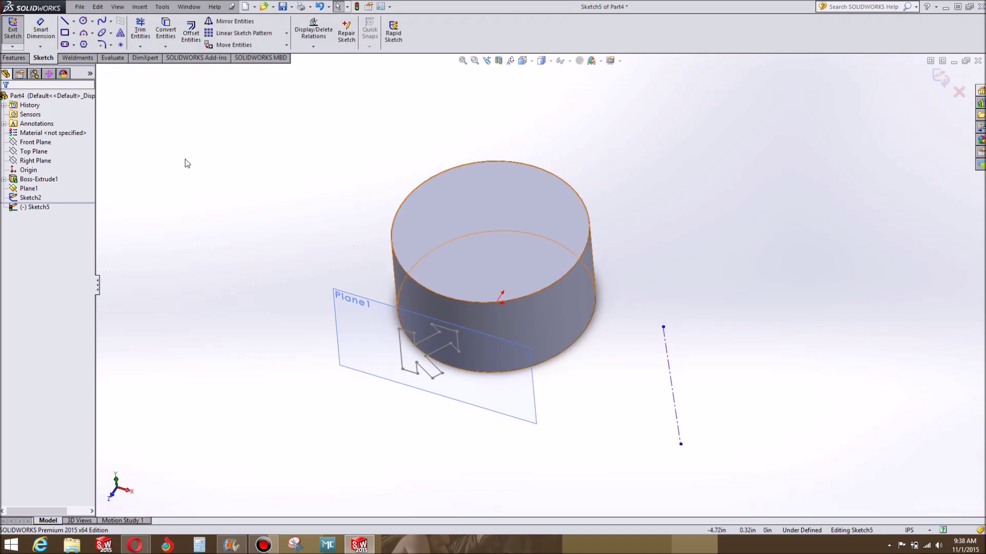
Step: Wrap the K sketch onto the cylinder's side face as a 0.10 in emboss, using the centerline as pull direction
left_click(13, 60)
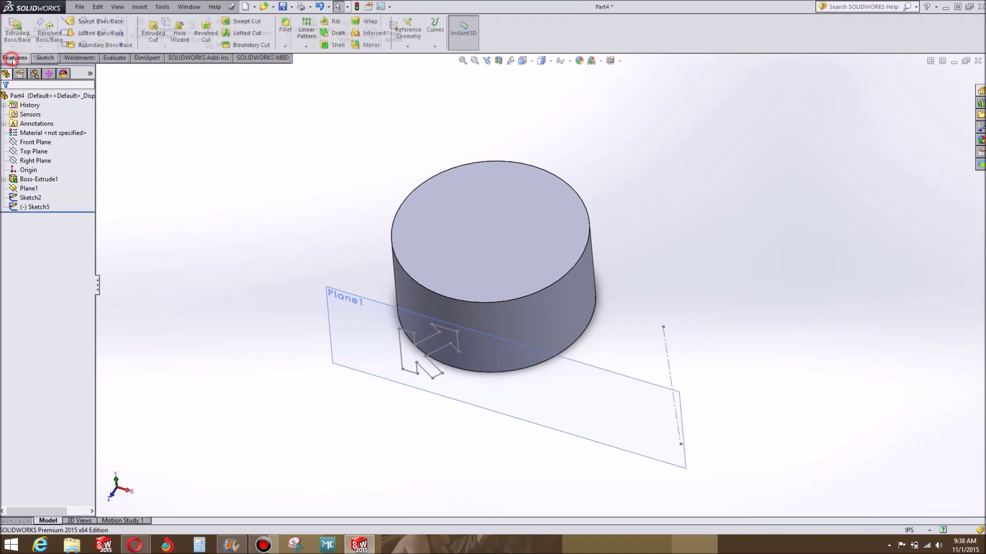
left_click(358, 23)
left_click(99, 71)
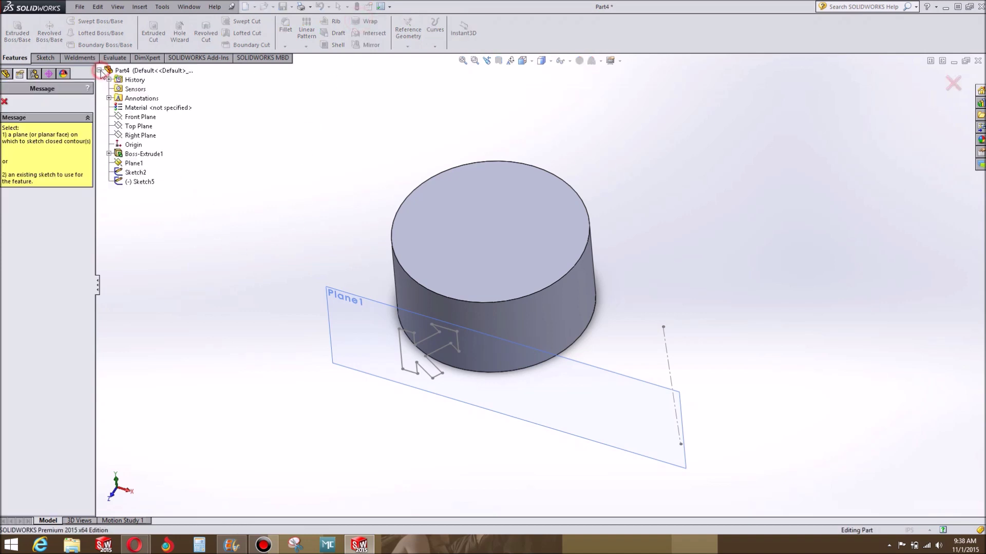
left_click(142, 173)
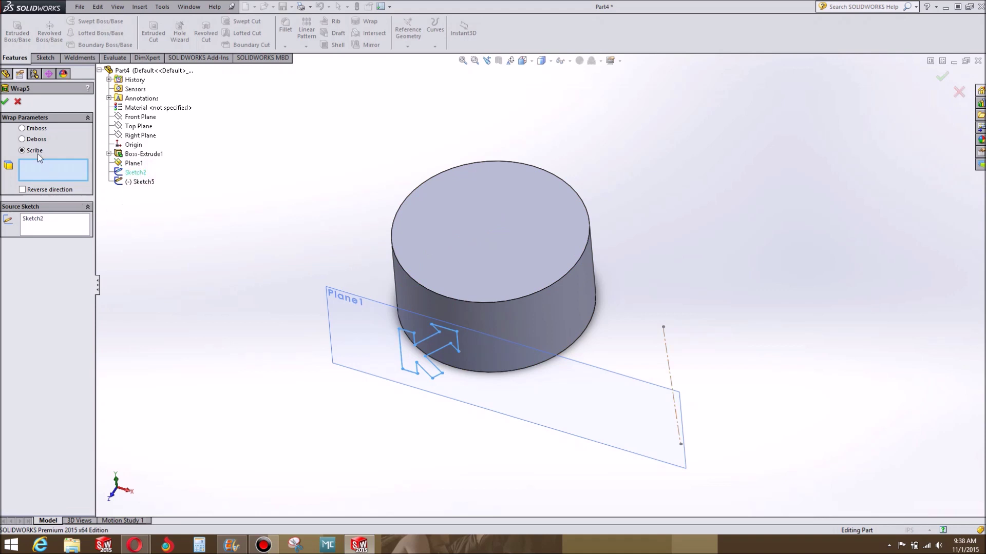
left_click(23, 128)
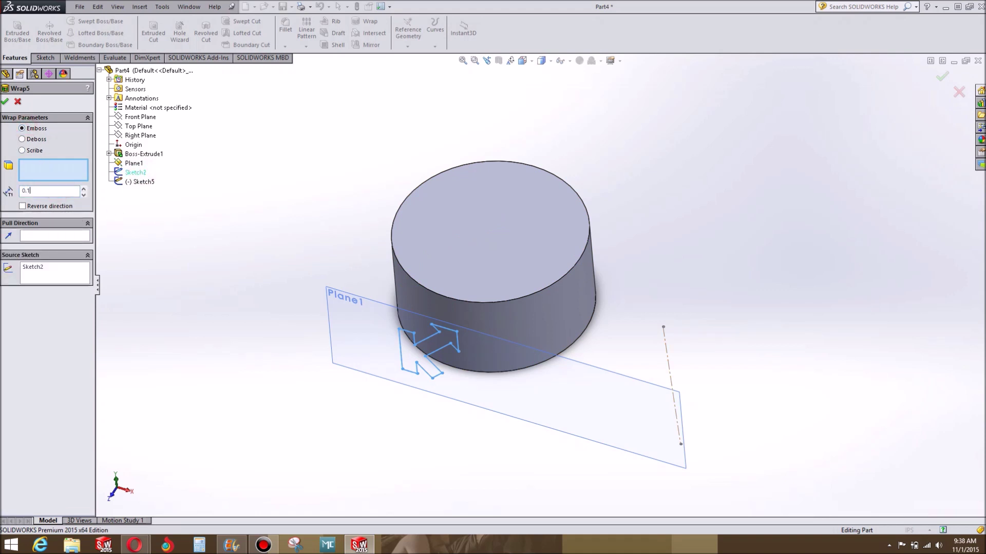
left_click(542, 322)
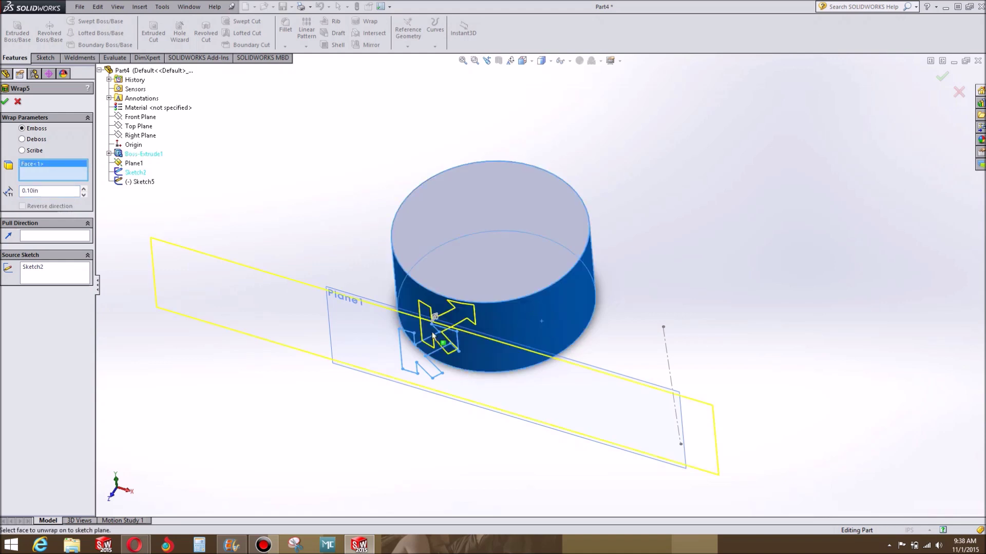
left_click(48, 238)
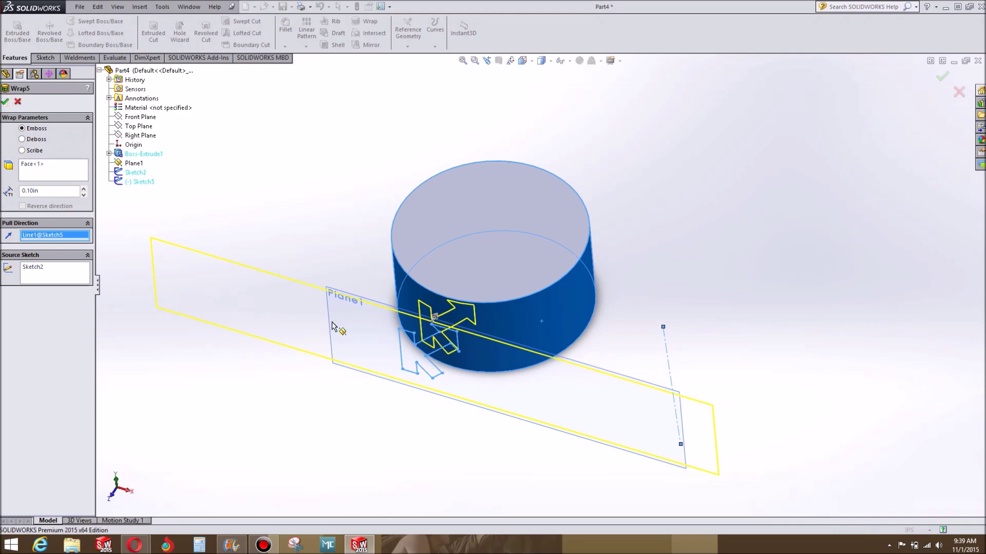
key("Return")
Step: Inspect the embossed K's side walls along the pull direction and change the wrap's type to deboss
middle_click_drag(452, 328, 460, 325)
scroll(460, 325, "up", 5)
middle_click_drag(467, 280, 389, 233)
scroll(433, 184, "down", 3)
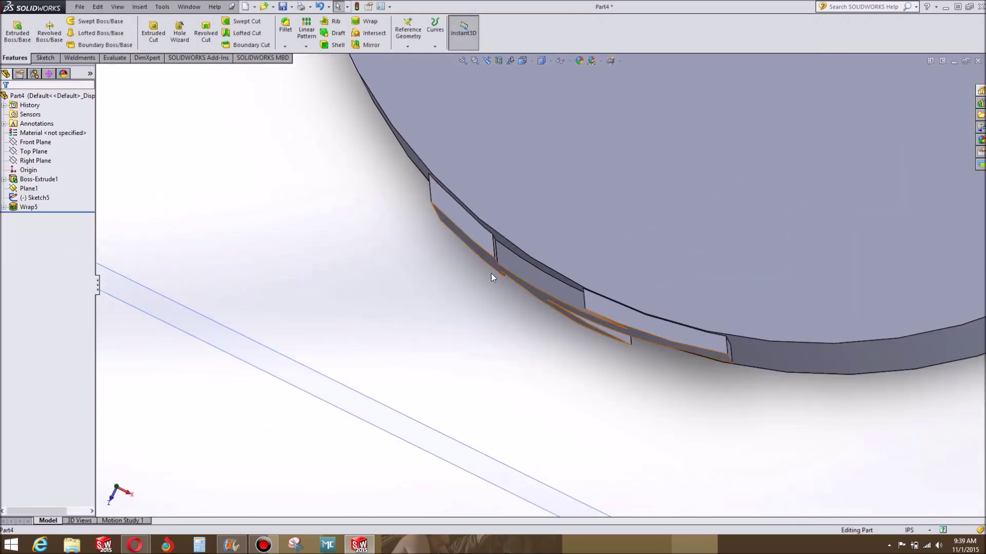
middle_click_drag(490, 277, 825, 172)
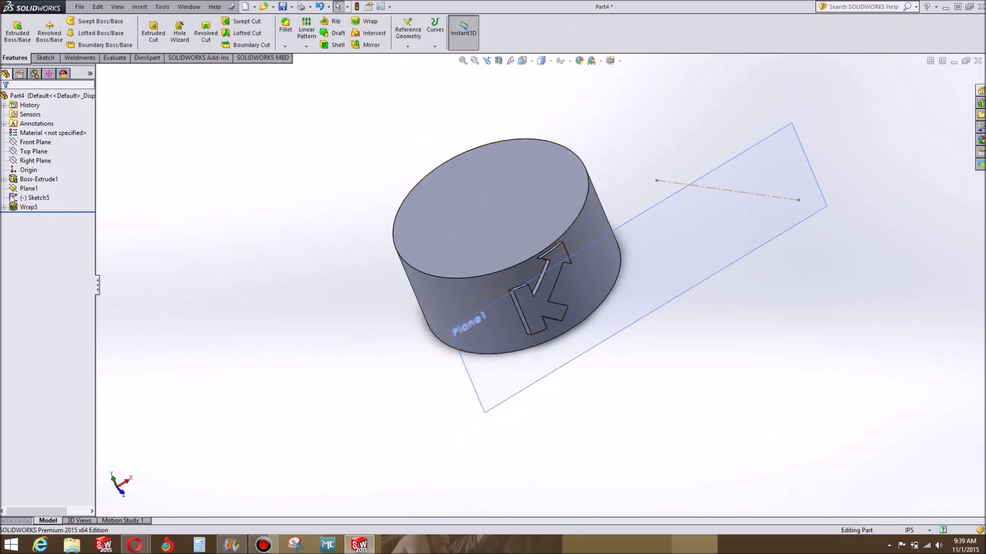
right_click(29, 218)
left_click(26, 207)
right_click(28, 208)
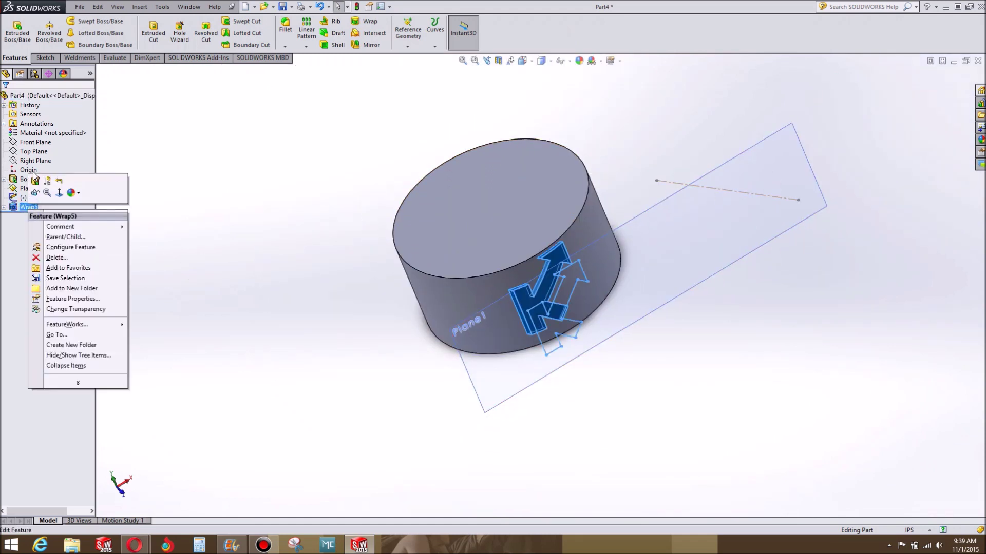
left_click(35, 179)
left_click(21, 139)
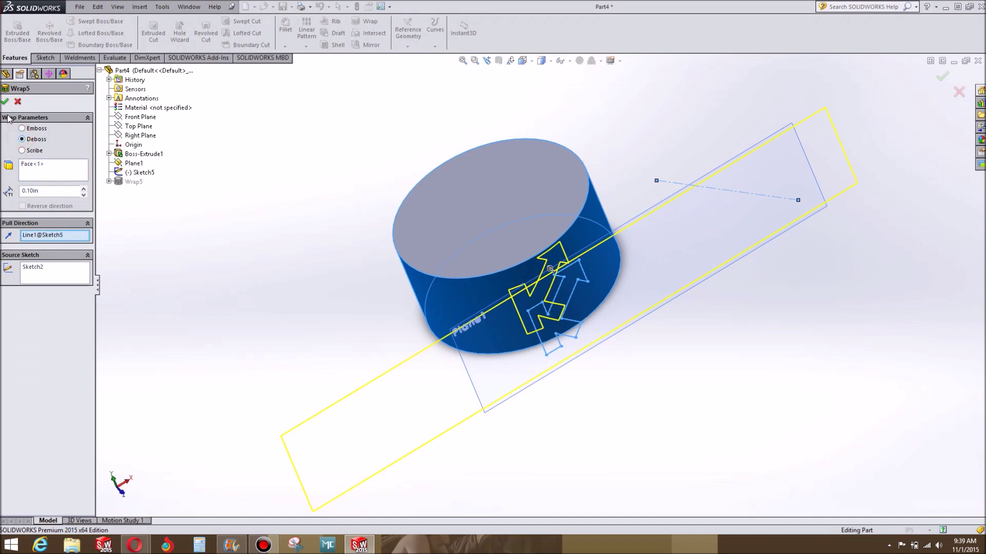
left_click(4, 100)
Step: Examine the debossed K's cut direction from above and close up on the cylinder's side, ending with the whole model in view
middle_click_drag(609, 315, 619, 317)
scroll(519, 231, "down", 6)
middle_click_drag(506, 220, 484, 358)
scroll(484, 357, "up", 10)
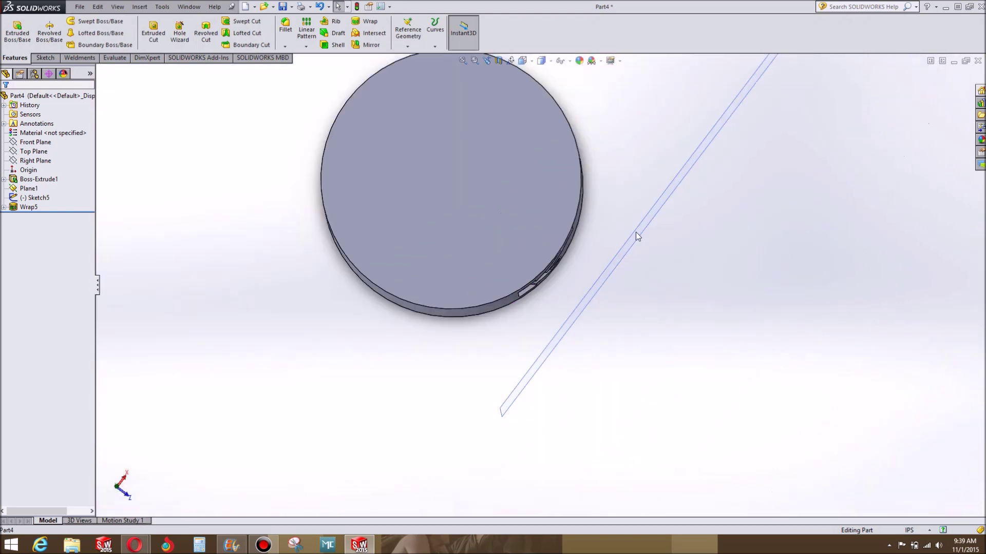
scroll(559, 284, "down", 5)
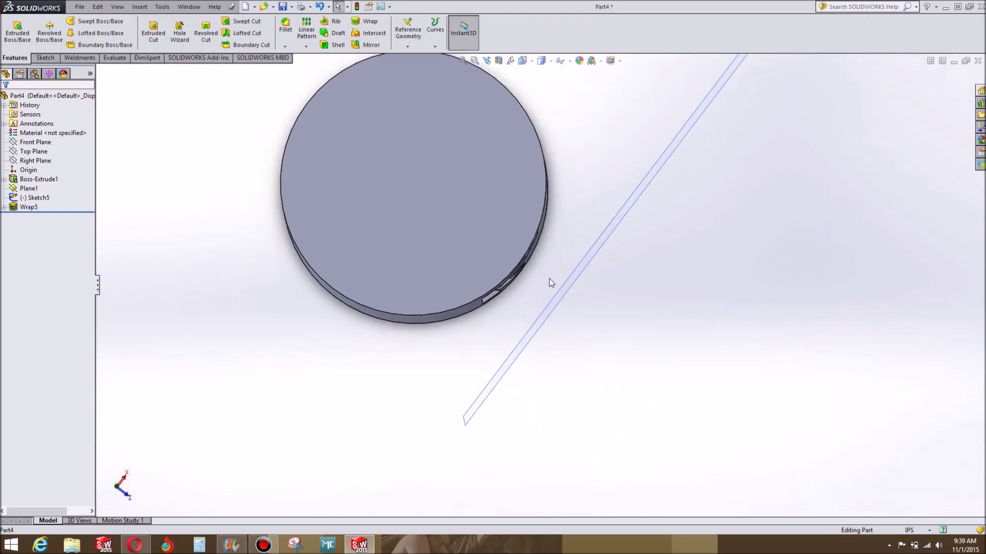
middle_click_drag(548, 282, 446, 199)
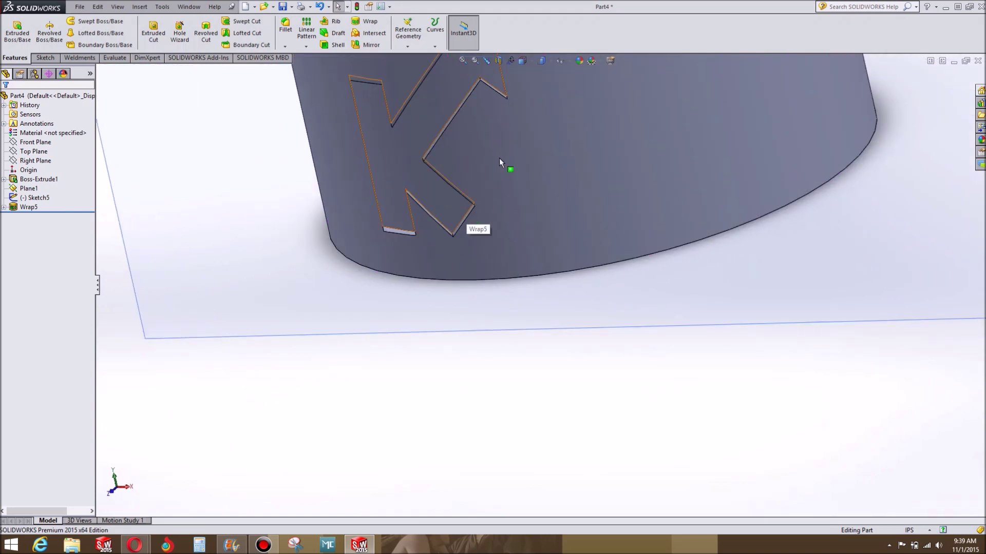
scroll(506, 165, "up", 5)
middle_click_drag(506, 165, 595, 139)
key("f")
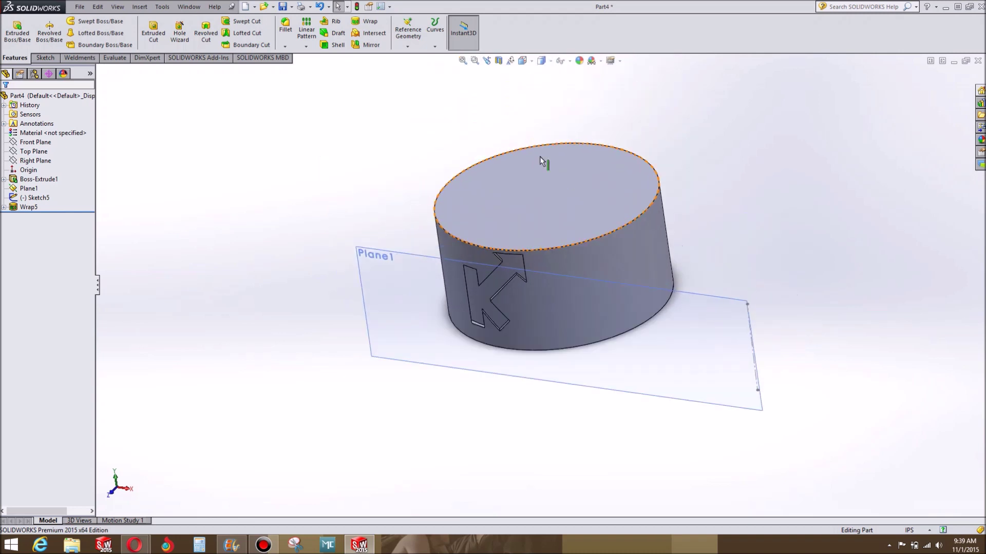